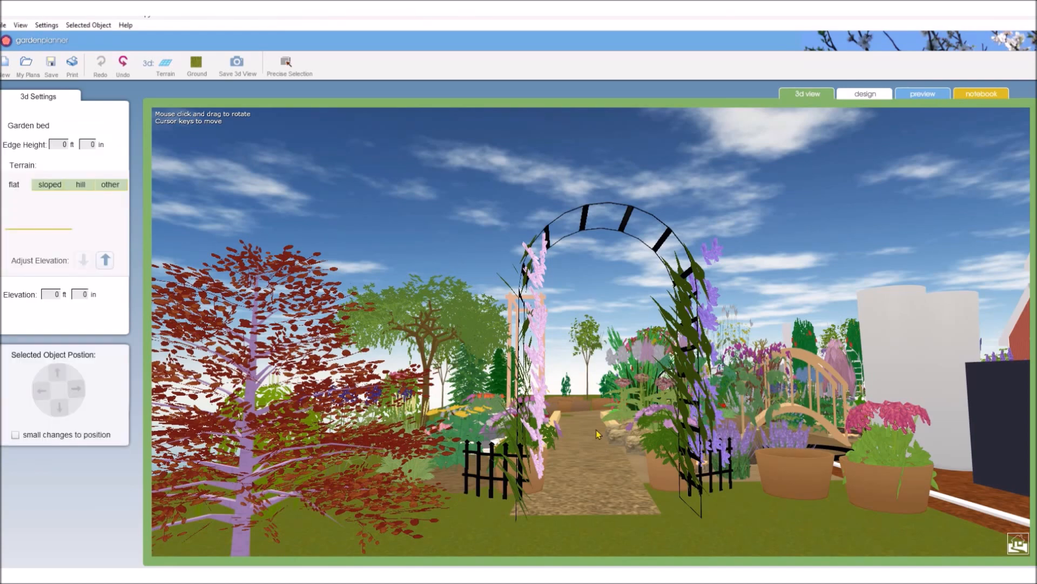
# Step: Walk the 3D view forward along the gravel path and through the flower-covered arch into the garden
pyautogui.press('Up')
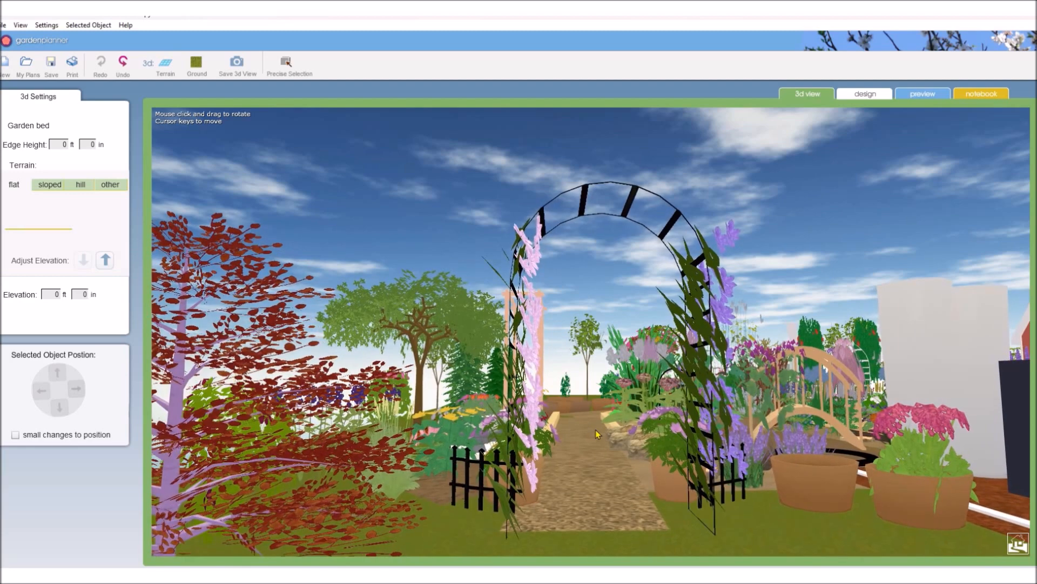
pyautogui.press('Up')
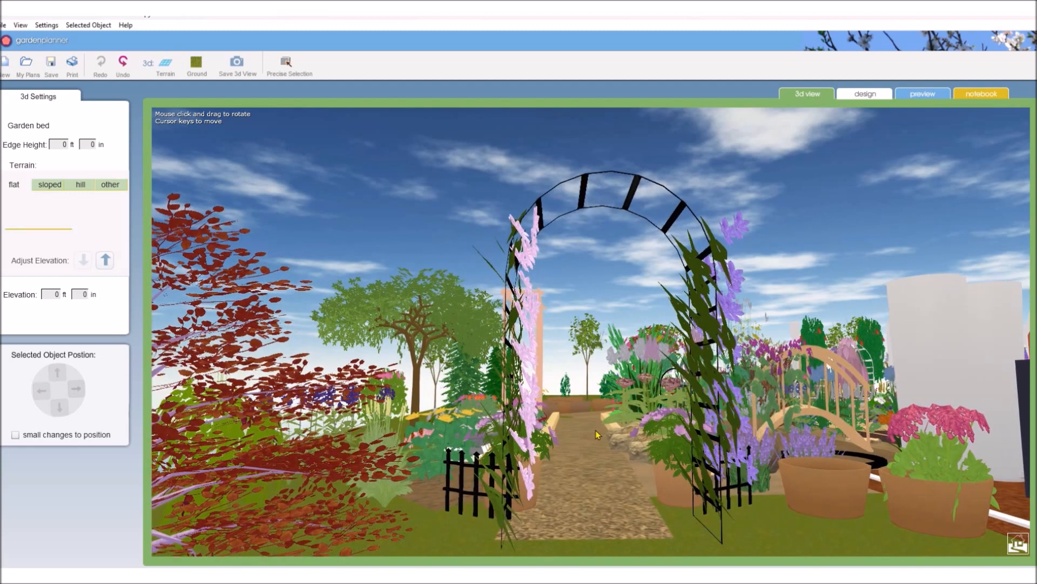
pyautogui.press('Up')
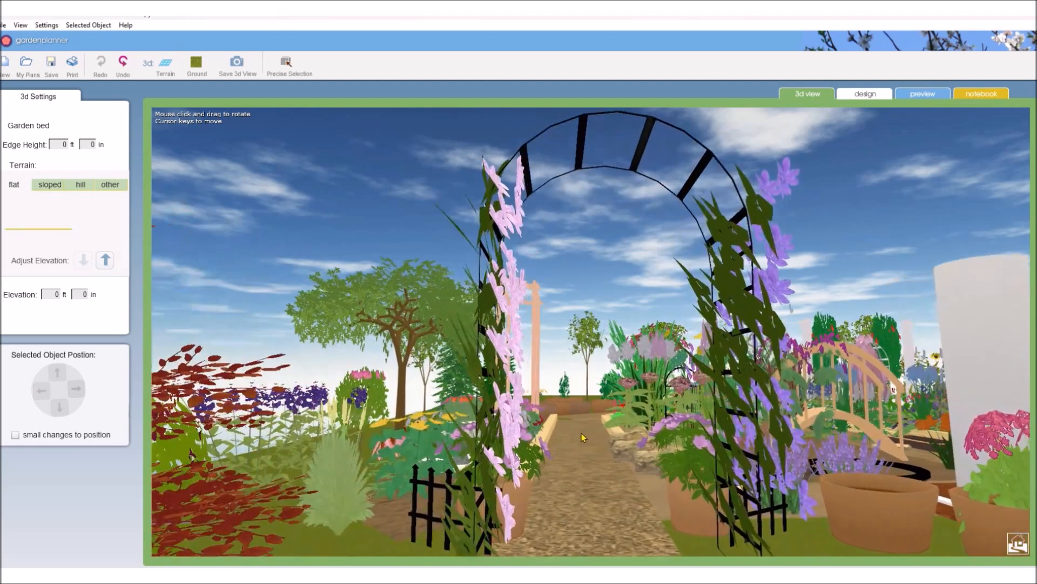
pyautogui.press('Up')
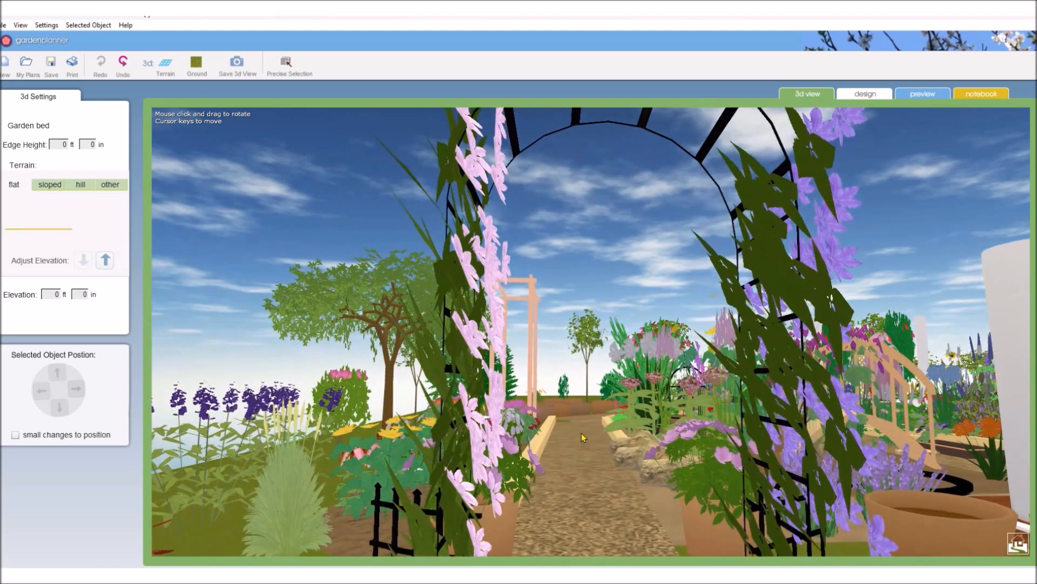
pyautogui.press('Up')
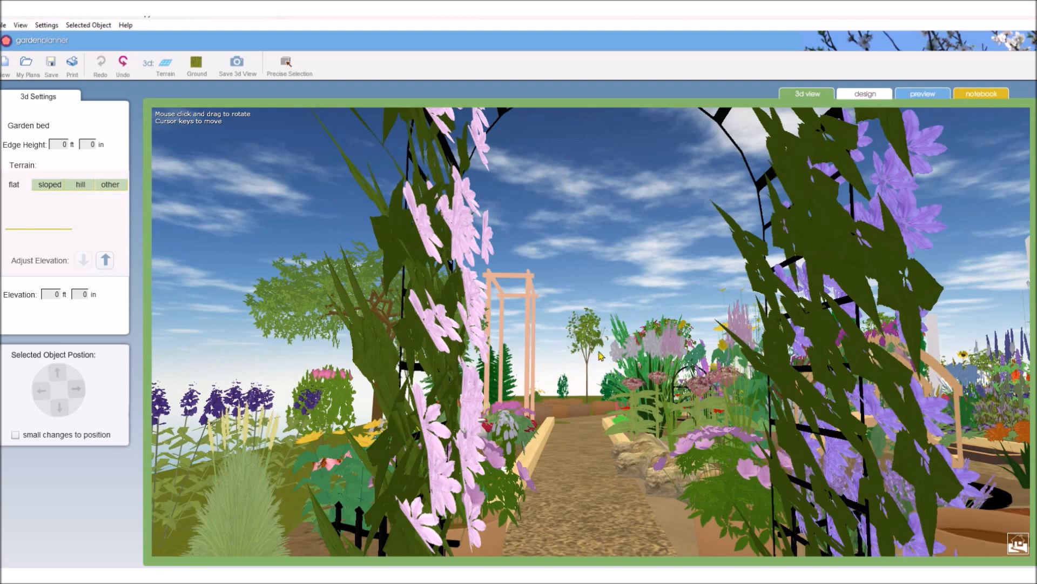
pyautogui.press('Up')
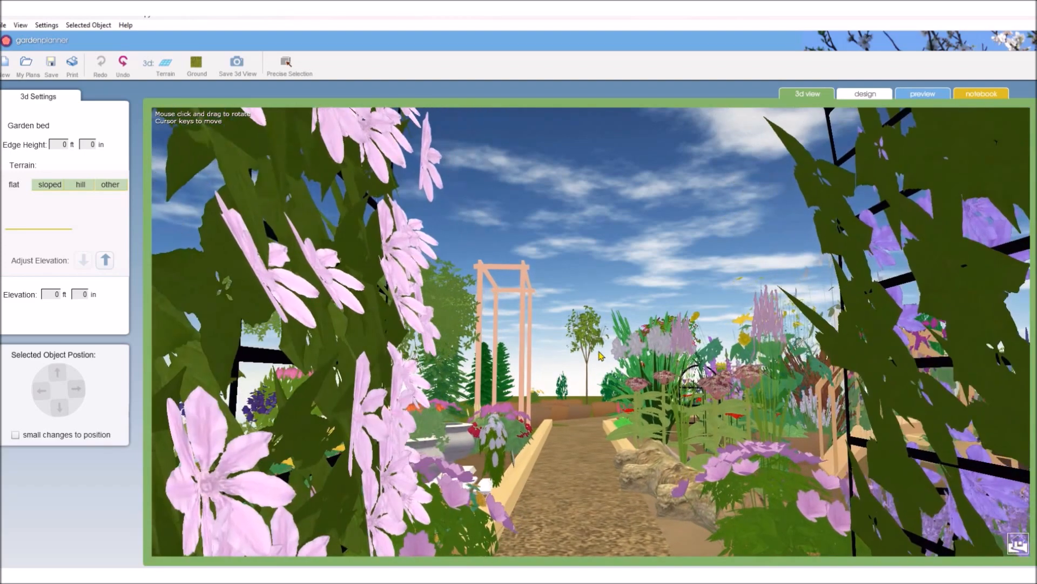
pyautogui.press('Up')
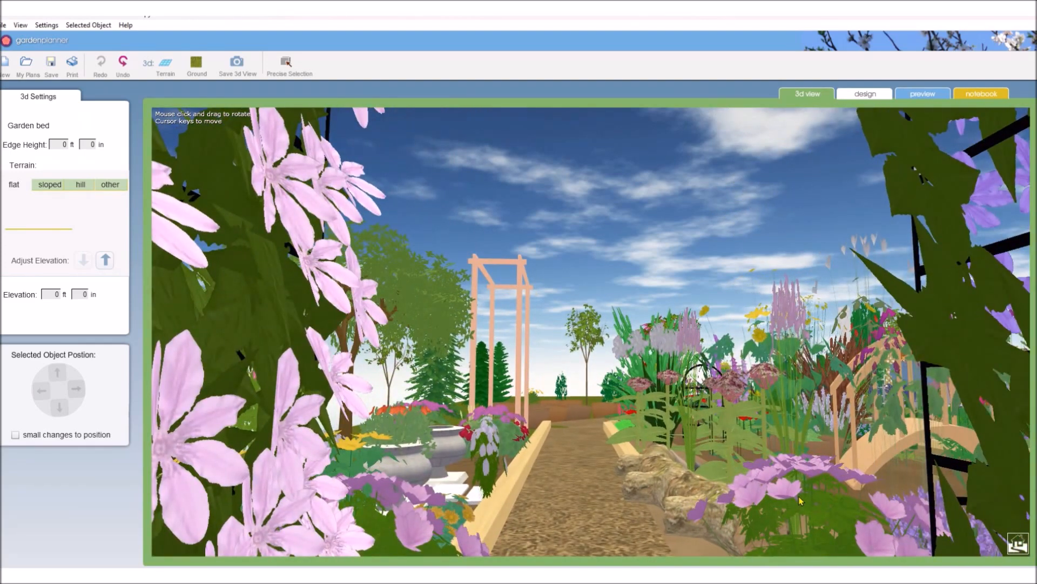
pyautogui.press('Up')
pyautogui.press('Up')
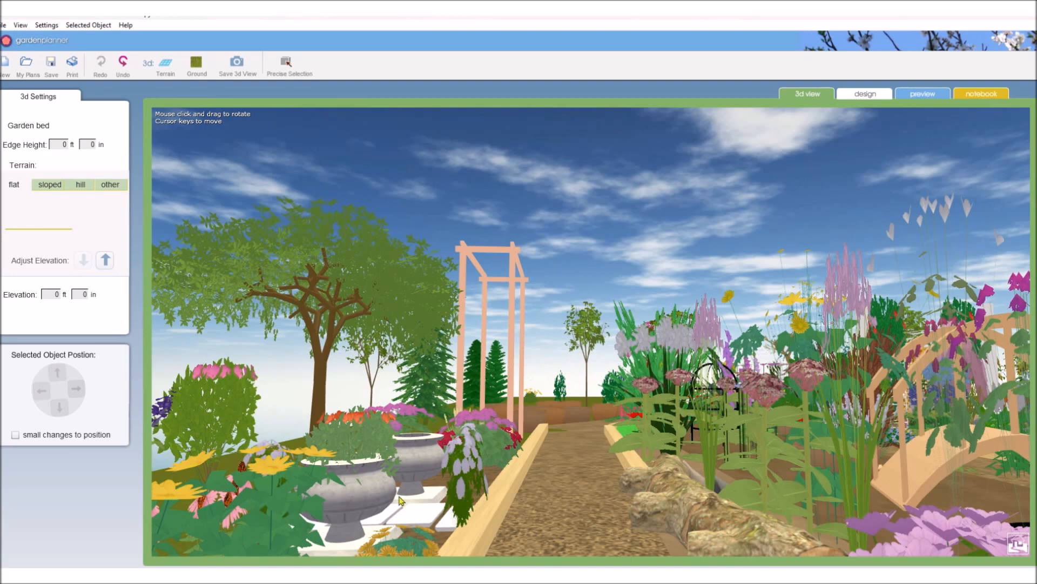
# Step: Check the names and heights of the yellow flowers, pink flowers, pink-topped bush, urn planting and white-flowered plant left of the path
pyautogui.click(274, 466)
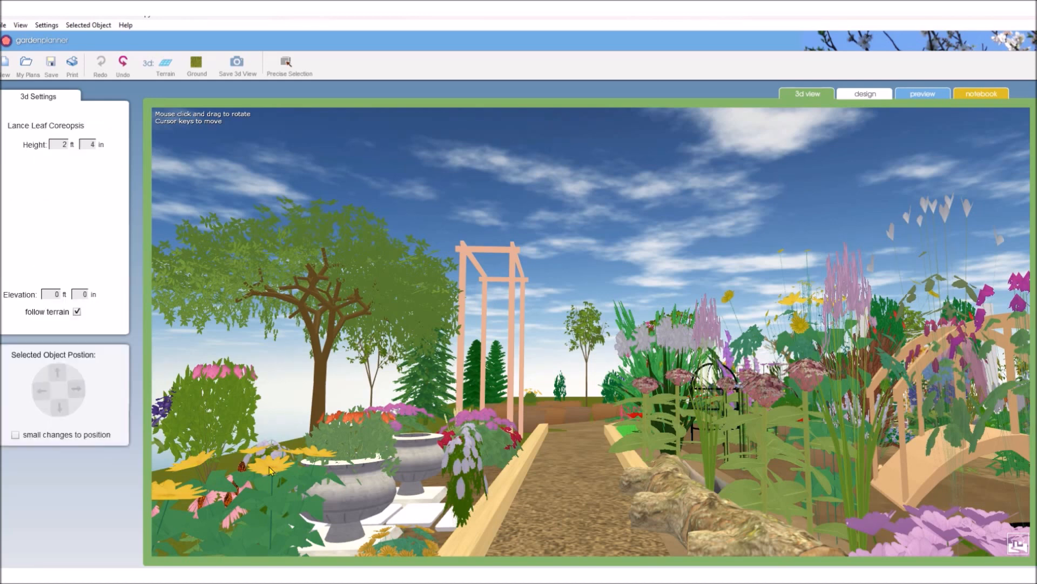
pyautogui.click(211, 501)
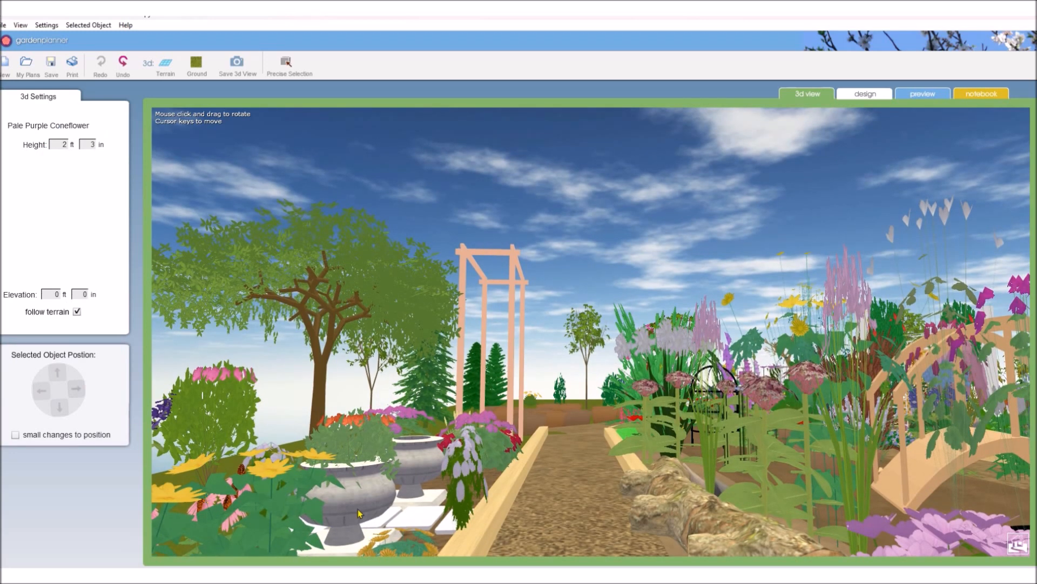
pyautogui.click(220, 404)
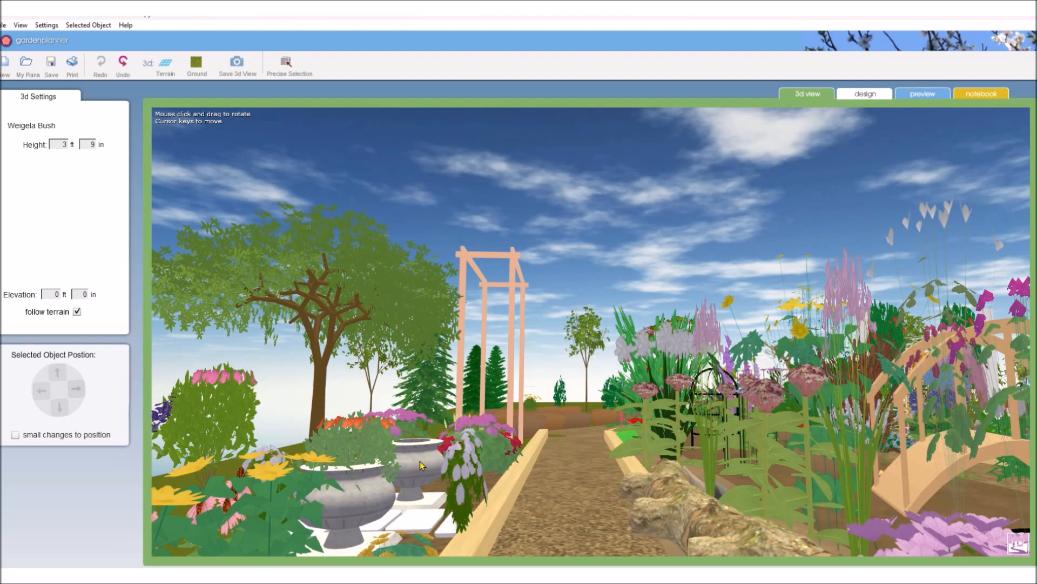
pyautogui.click(344, 438)
pyautogui.click(463, 468)
# Step: Walk past the stone urns and check the details of the red flowers along the path's left edge
pyautogui.press('Up')
pyautogui.press('Up')
pyautogui.press('Up')
pyautogui.press('Up')
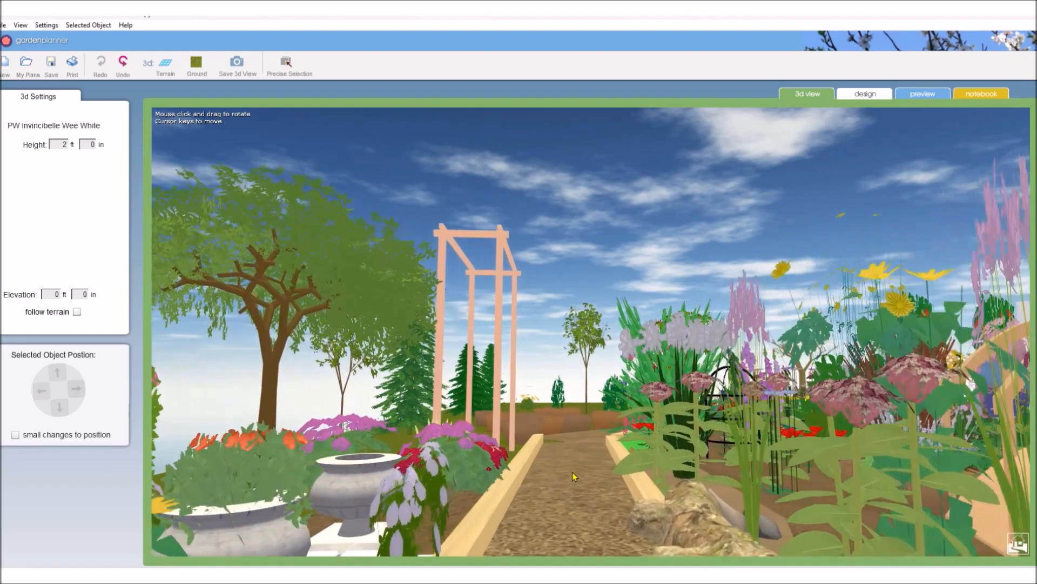
pyautogui.press('Up')
pyautogui.press('Up')
pyautogui.press('Up')
pyautogui.press('Up')
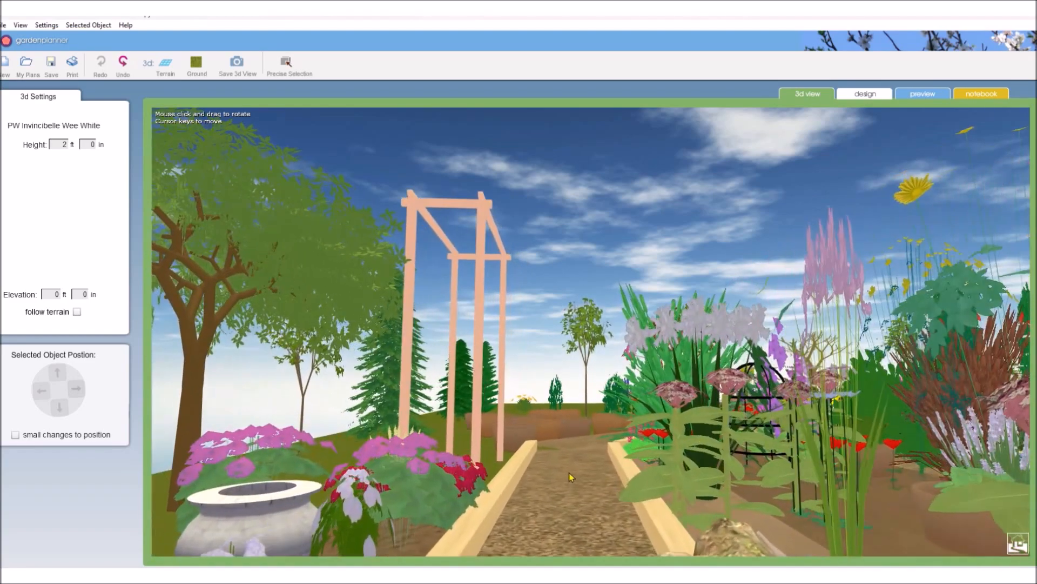
pyautogui.press('Up')
pyautogui.click(412, 501)
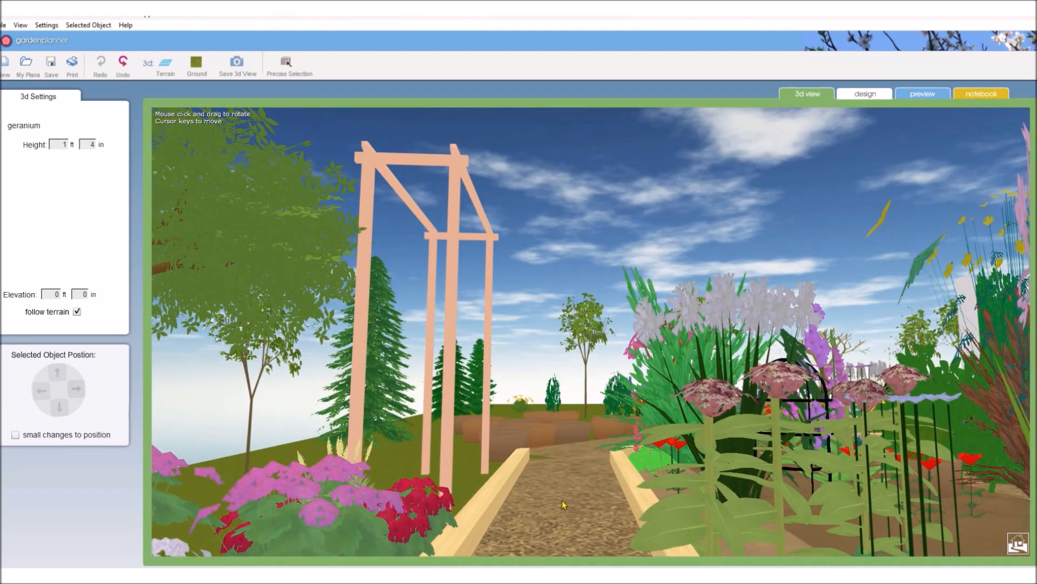
# Step: Continue along the path to the wooden arbor and check the details of the ornamental grass at its base
pyautogui.press('Up')
pyautogui.press('Up')
pyautogui.press('Up')
pyautogui.press('Up')
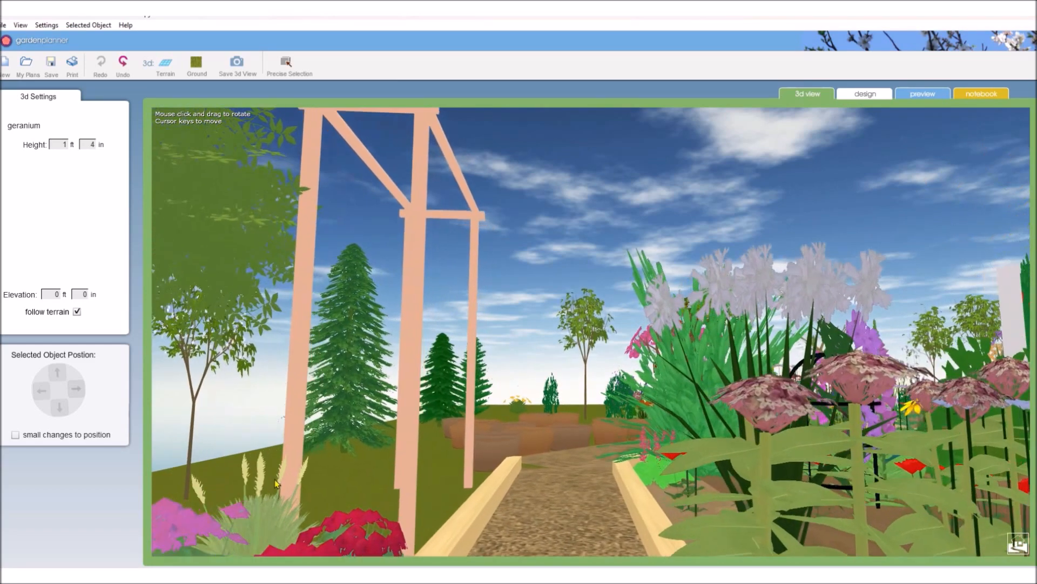
pyautogui.click(248, 486)
pyautogui.press('Right')
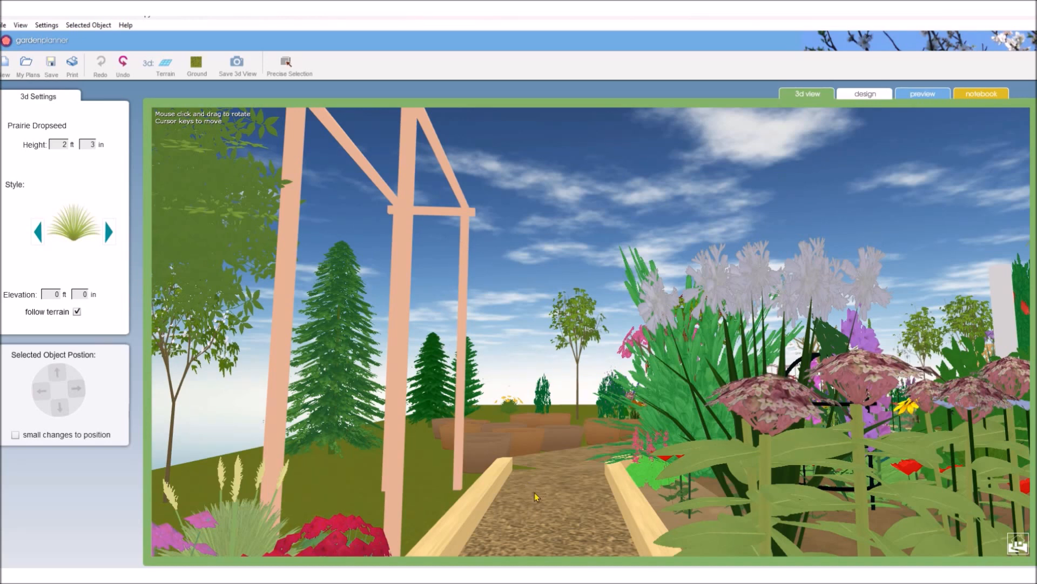
# Step: Move closer to the bed right of the path and check the details of the tall white-flowered shrub
pyautogui.press('Up')
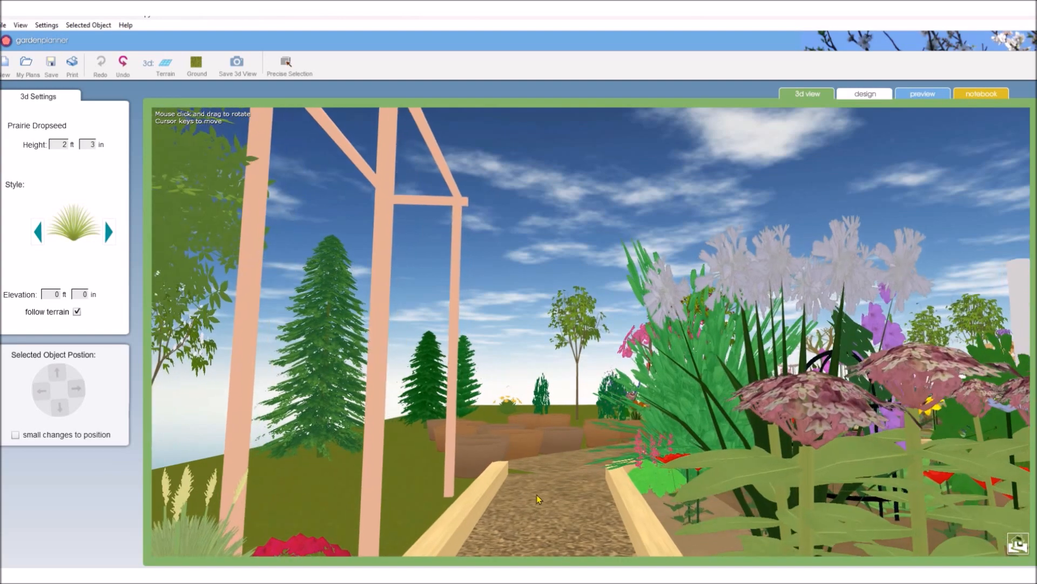
pyautogui.press('Up')
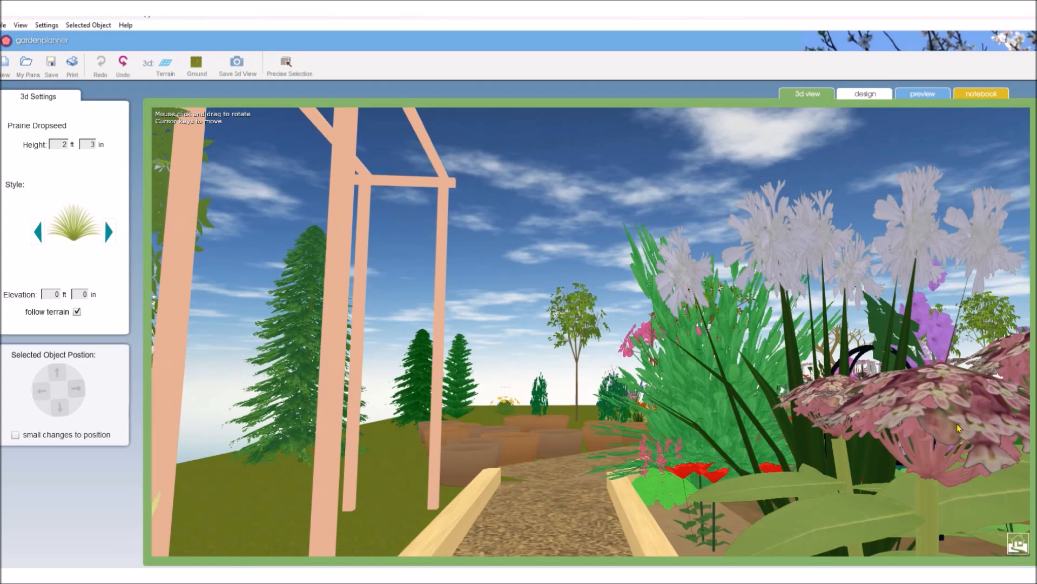
pyautogui.press('Down')
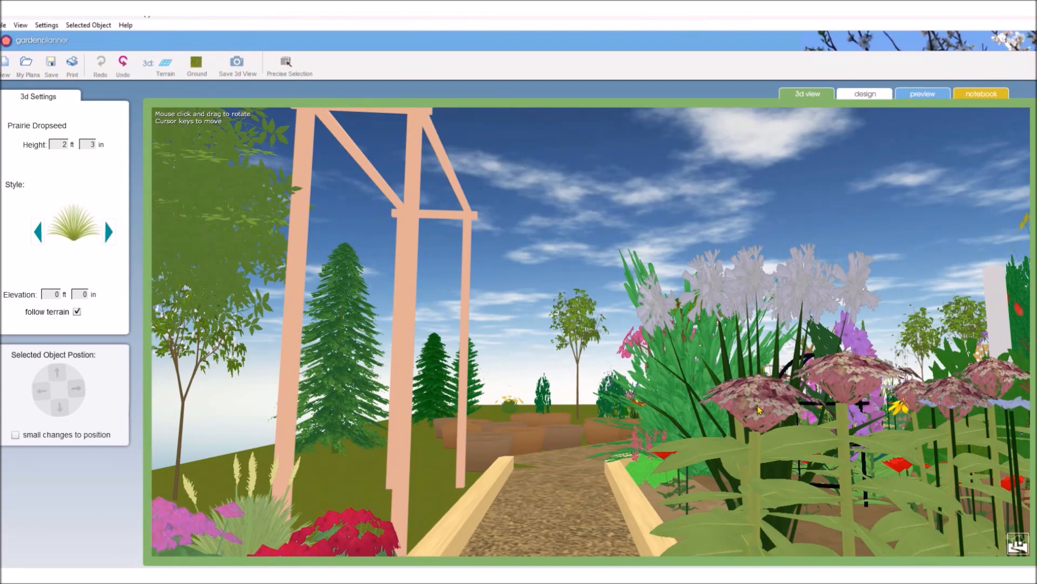
pyautogui.press('Up')
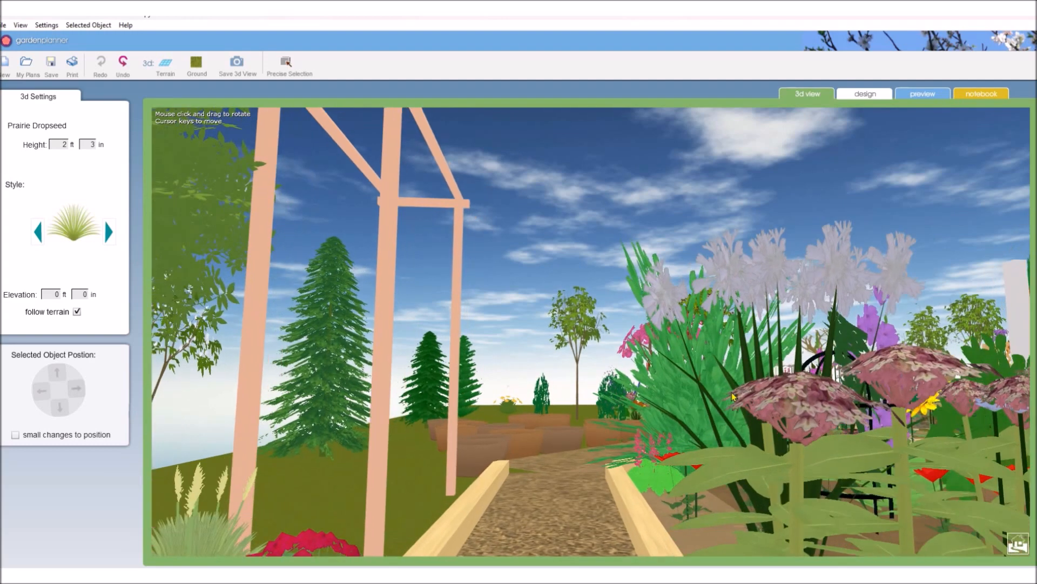
pyautogui.click(732, 260)
pyautogui.click(732, 260)
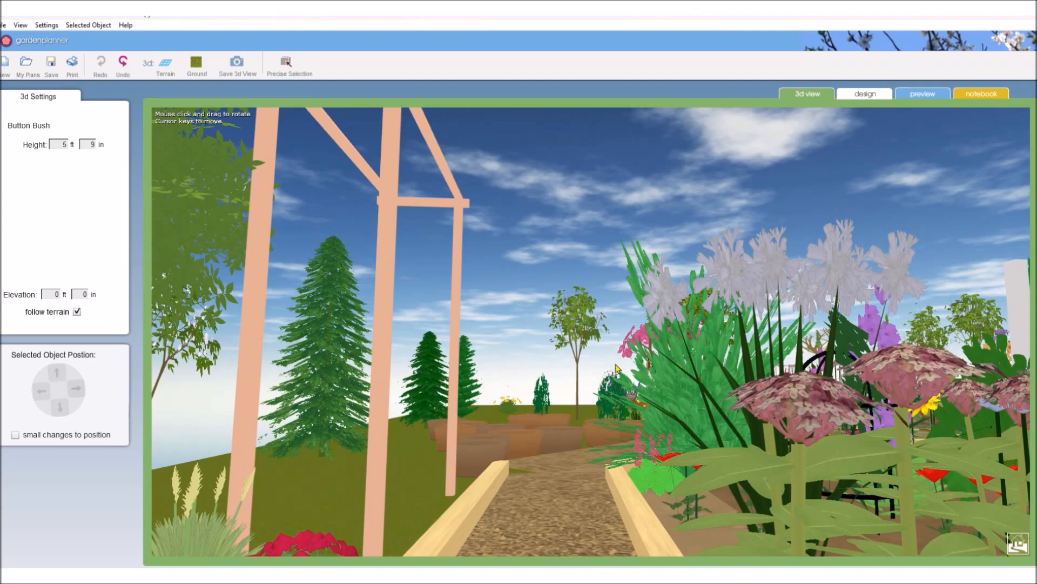
# Step: Walk up to the large bright green shrub right of the path and check its name and height
pyautogui.press('Up')
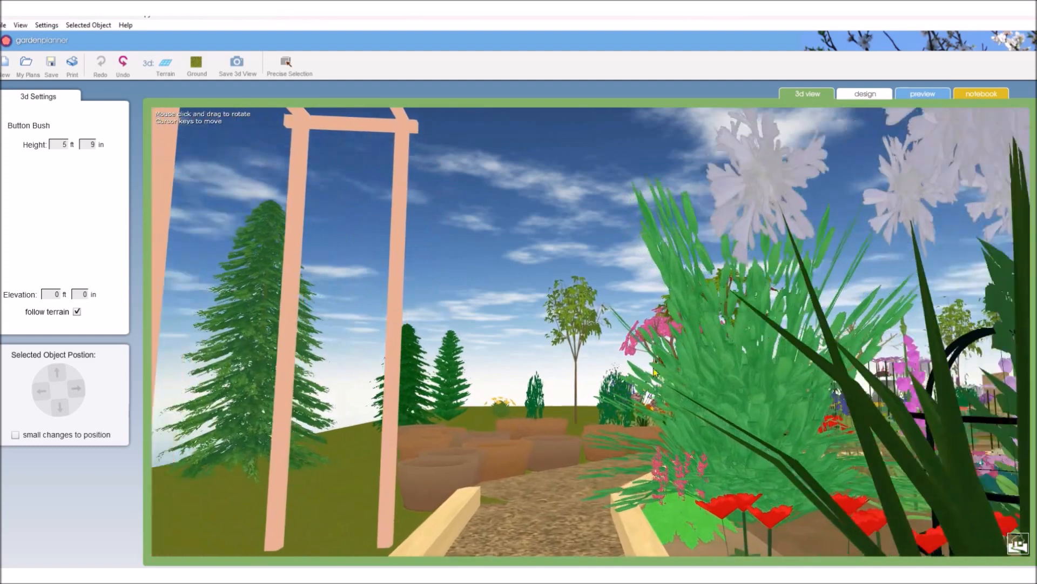
pyautogui.press('Up')
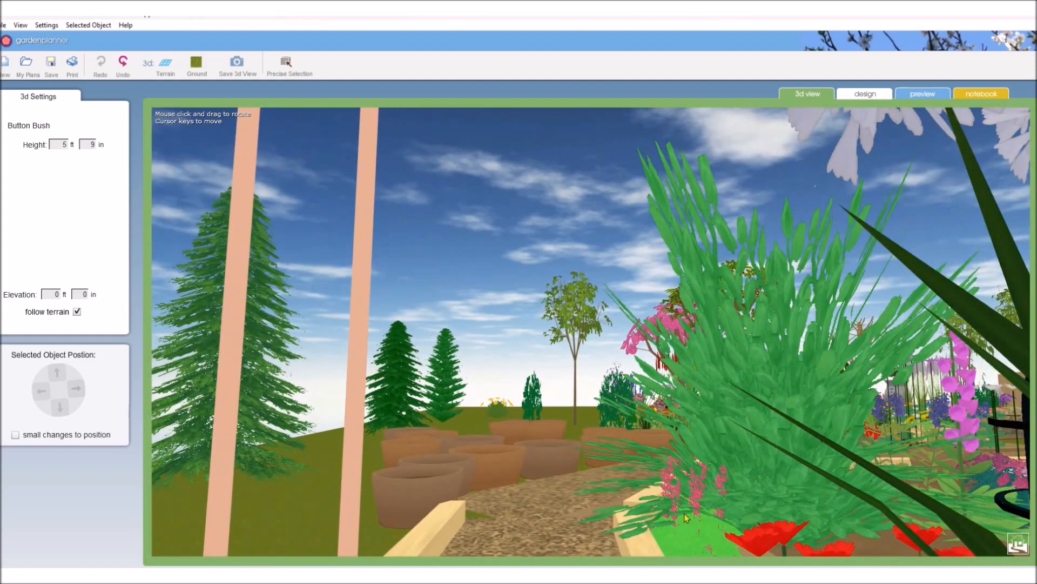
pyautogui.click(755, 342)
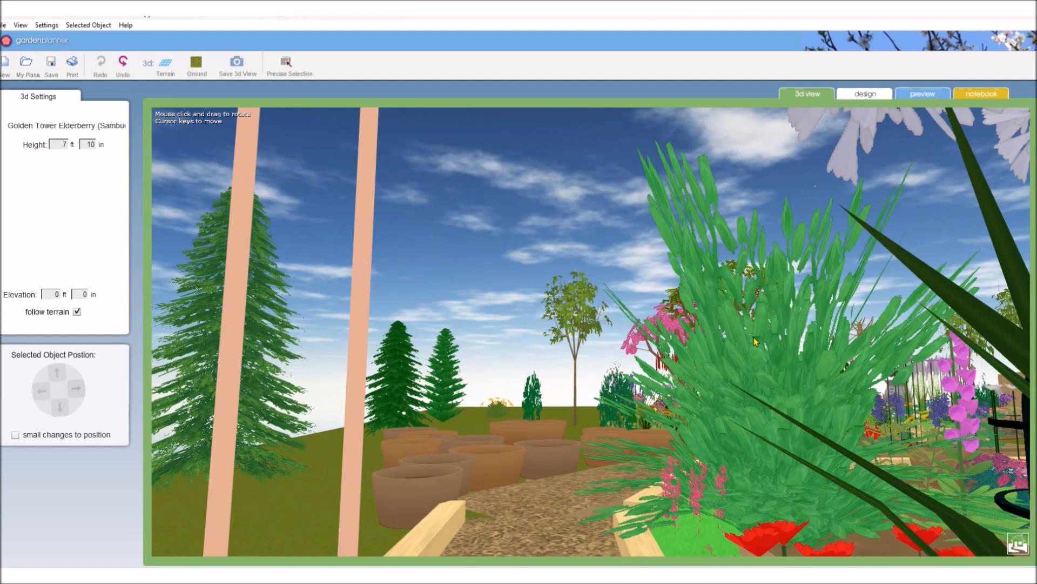
# Step: Turn the 3D view to the bed behind the white-flowered shrub and check the reddish-brown shrub and the pink flower spikes
pyautogui.moveTo(586, 355); pyautogui.dragTo(636, 362)
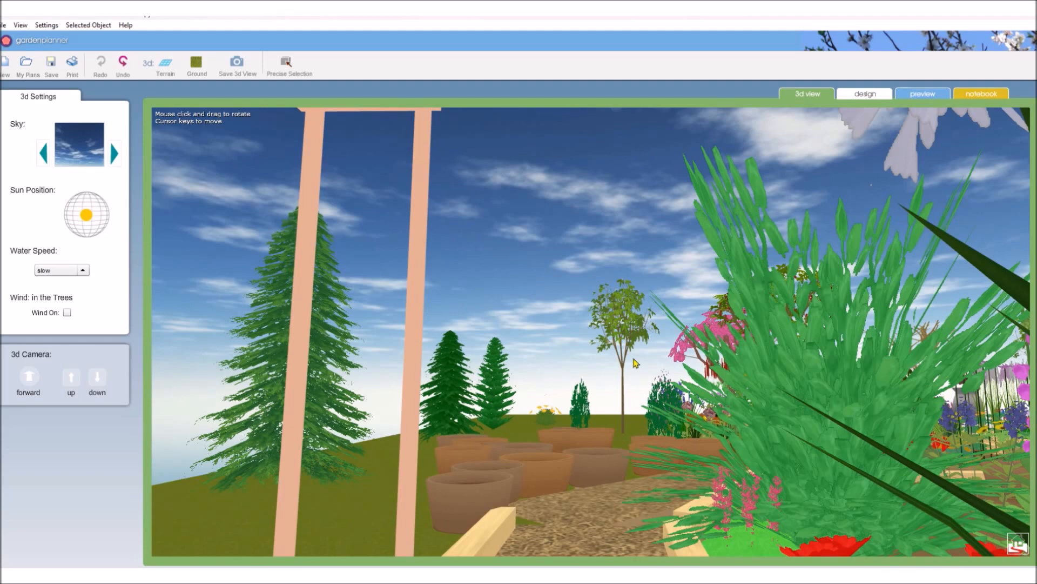
pyautogui.moveTo(605, 361); pyautogui.dragTo(761, 376)
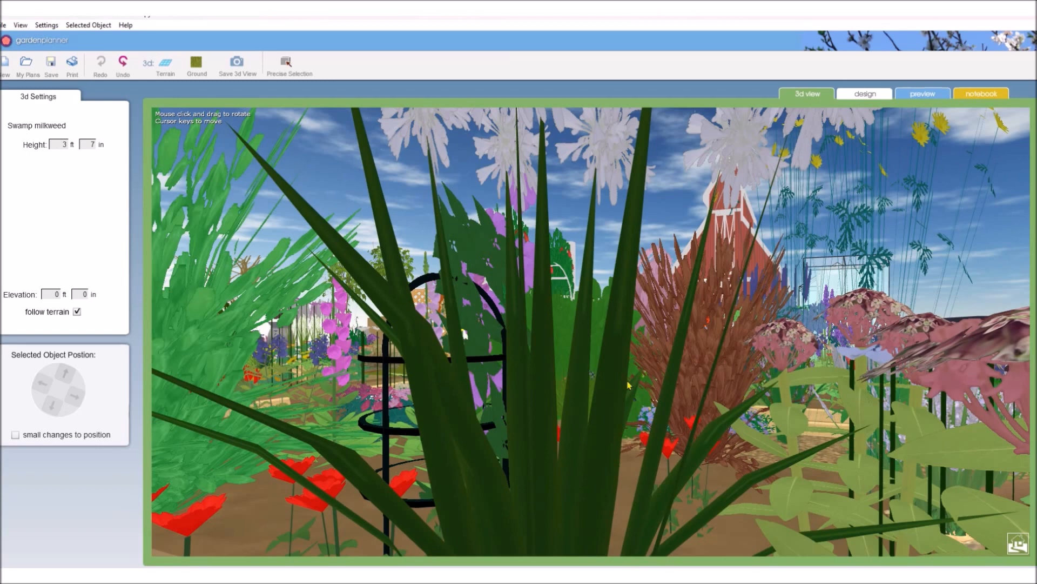
pyautogui.click(694, 345)
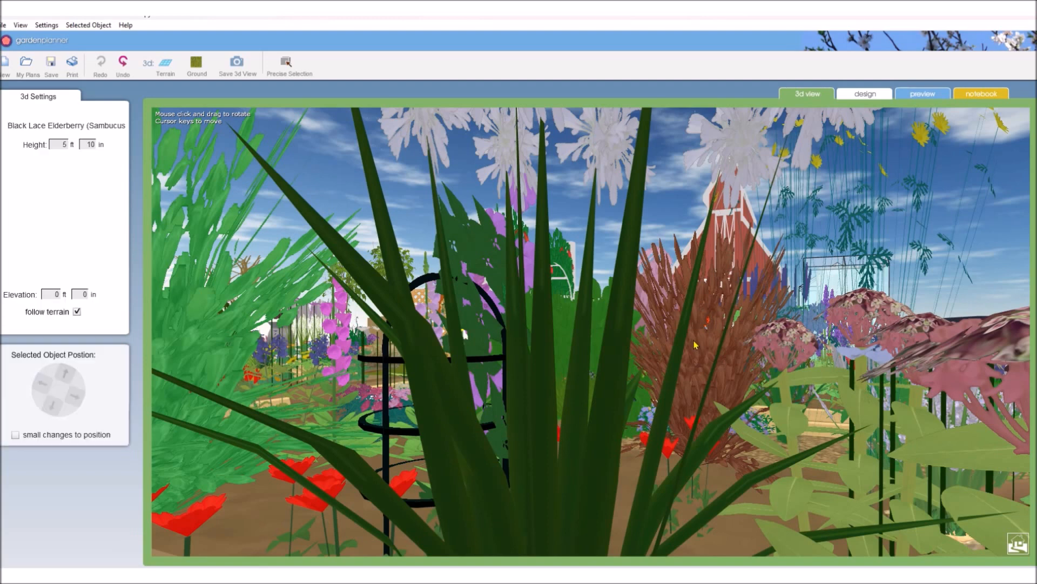
pyautogui.click(340, 345)
# Step: Turn the 3D view back toward the round plant pots and walk past the large green shrub to the pots and evergreens
pyautogui.moveTo(319, 364); pyautogui.dragTo(374, 390)
pyautogui.press('Up')
pyautogui.click(373, 389)
pyautogui.press('Up')
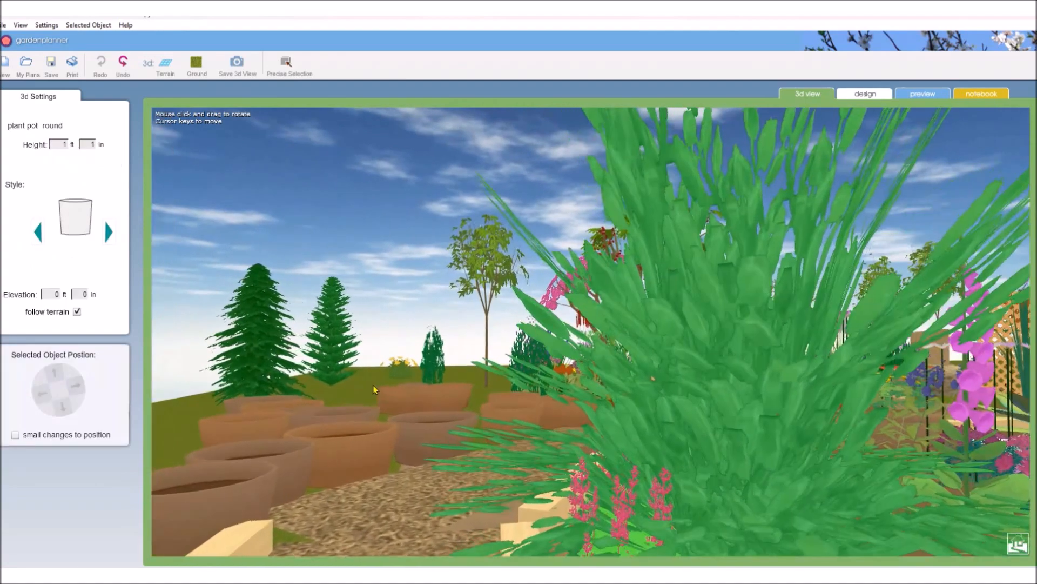
pyautogui.moveTo(401, 397); pyautogui.dragTo(348, 382)
pyautogui.press('Up')
pyautogui.press('Up')
pyautogui.press('Up')
pyautogui.press('Up')
pyautogui.press('Up')
pyautogui.press('Up')
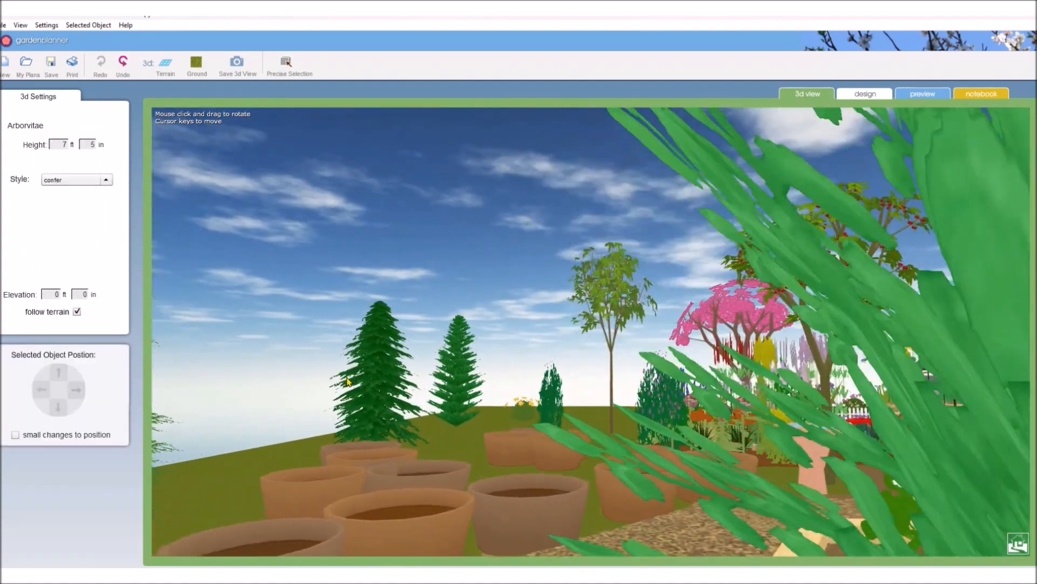
# Step: Face the bed around the birdbath and check the details of the white-flowered plant, purple-flowered shrub and low flowers beside it
pyautogui.moveTo(641, 372); pyautogui.dragTo(566, 404)
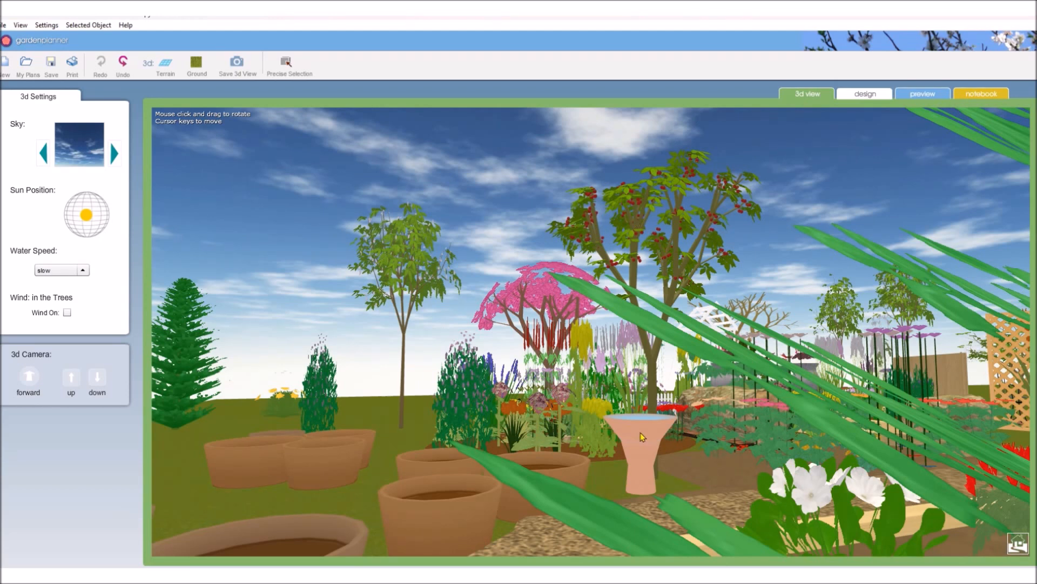
pyautogui.click(811, 494)
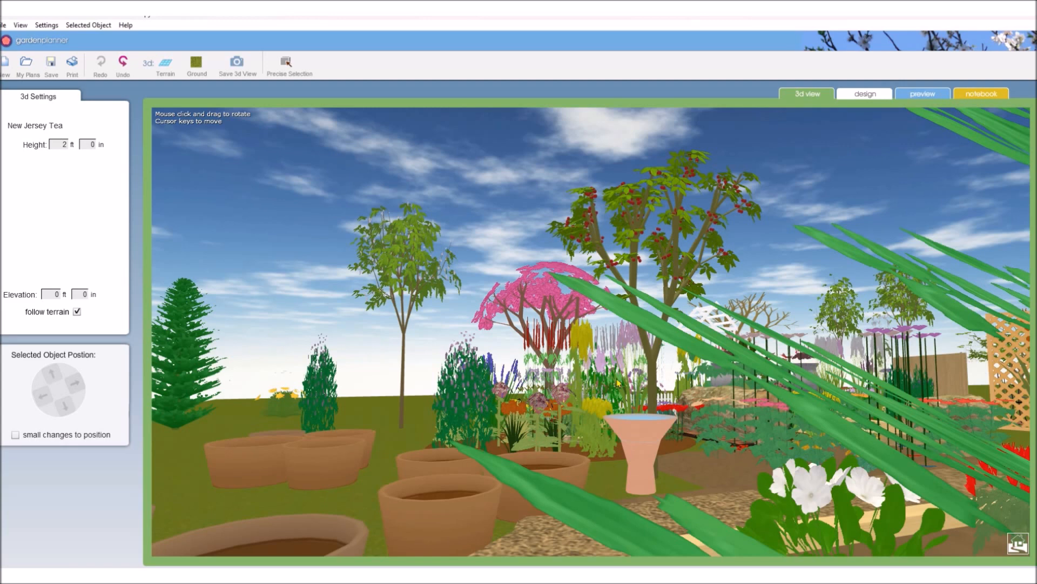
pyautogui.click(470, 380)
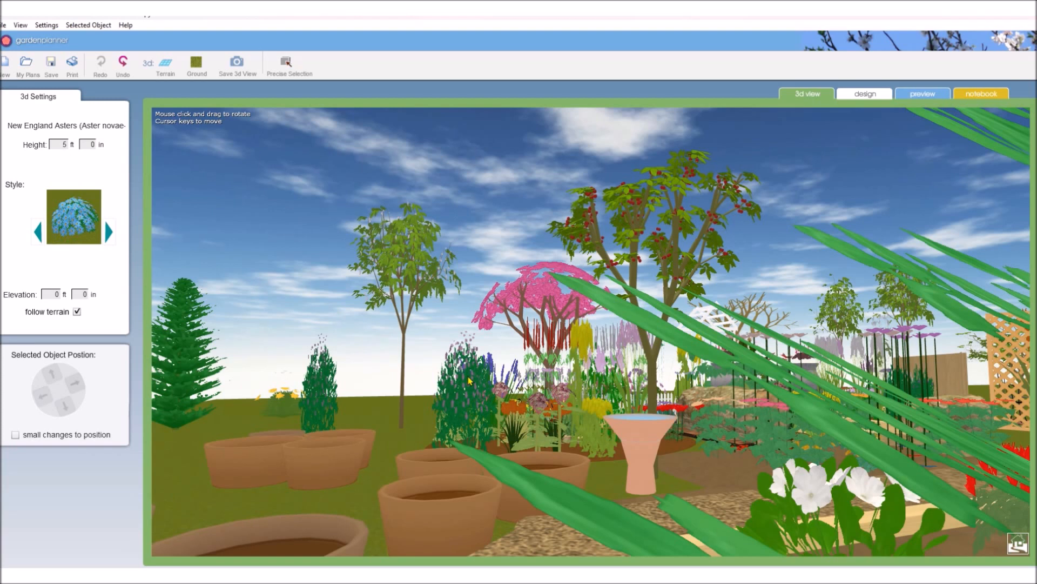
pyautogui.click(514, 411)
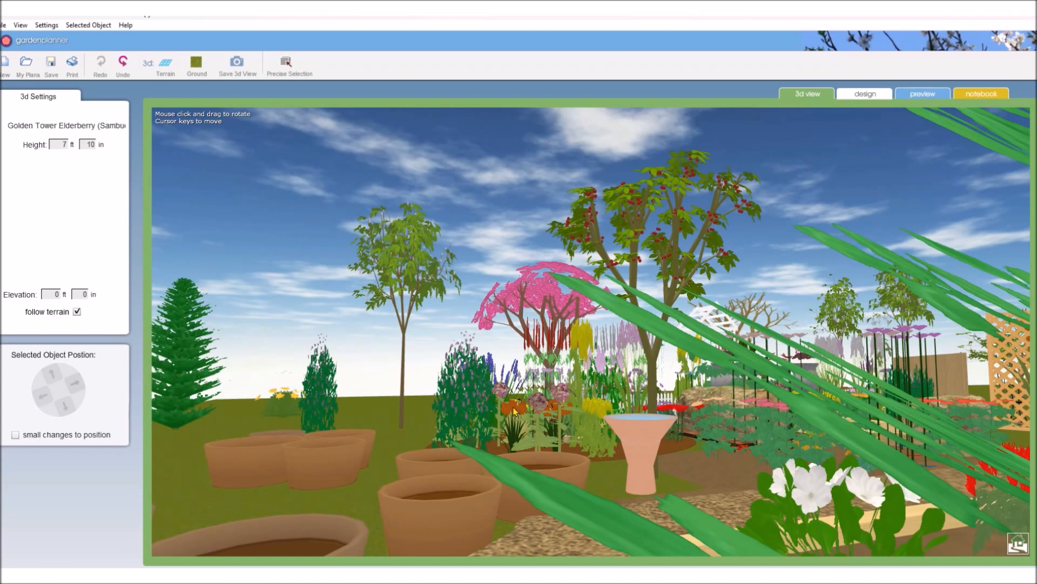
pyautogui.click(549, 414)
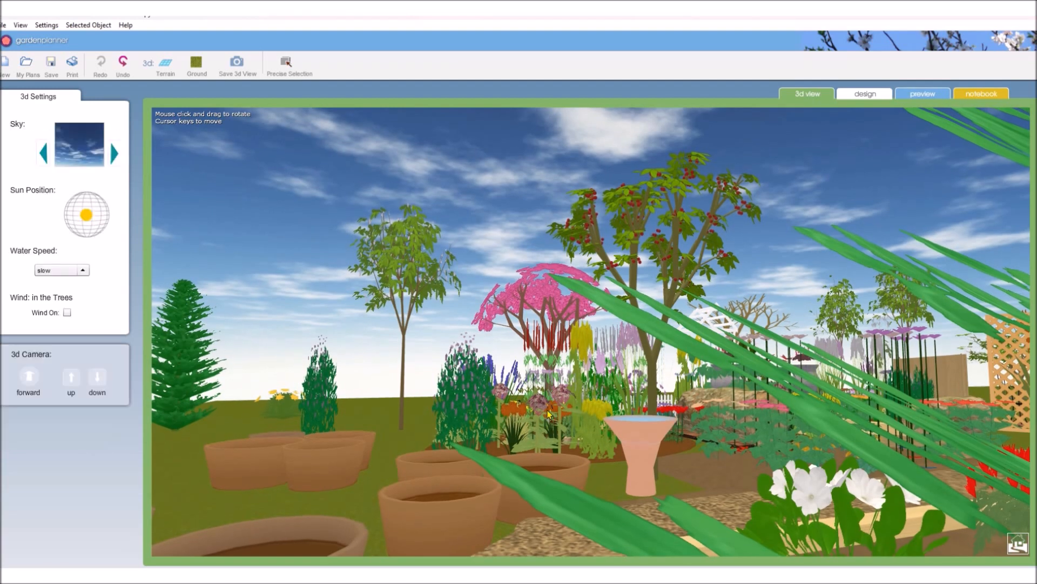
pyautogui.click(593, 416)
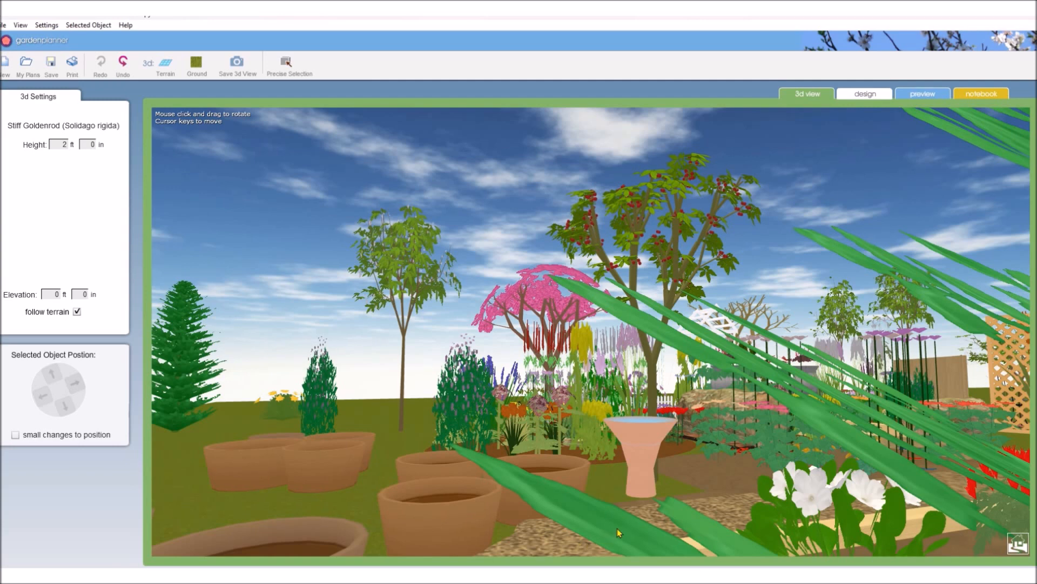
# Step: Switch to the design plan and attach the picture img208.jpg to the plant details of the Boom chocolatta hardy geranium
pyautogui.click(865, 95)
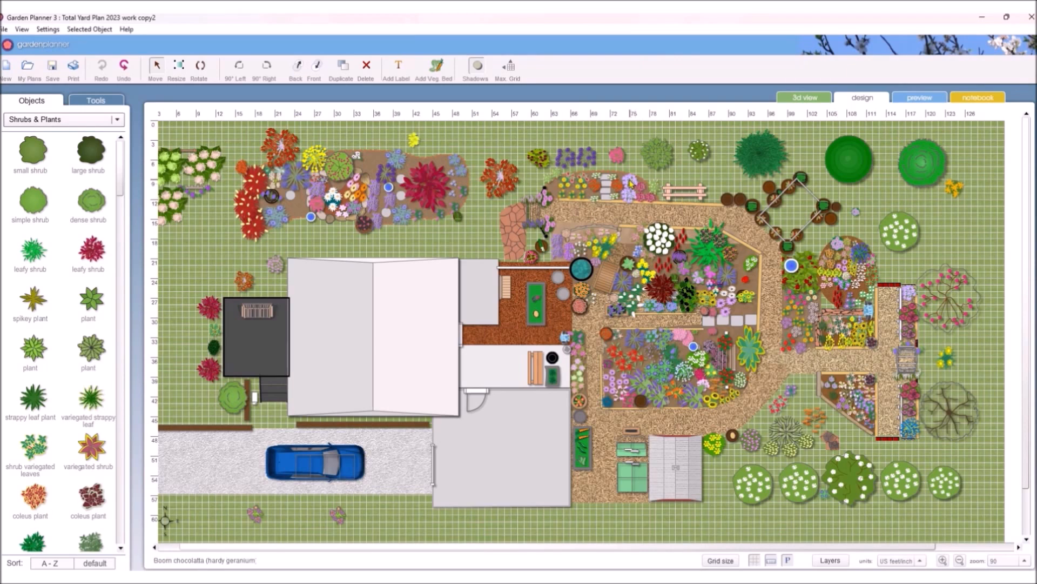
pyautogui.moveTo(629, 183)
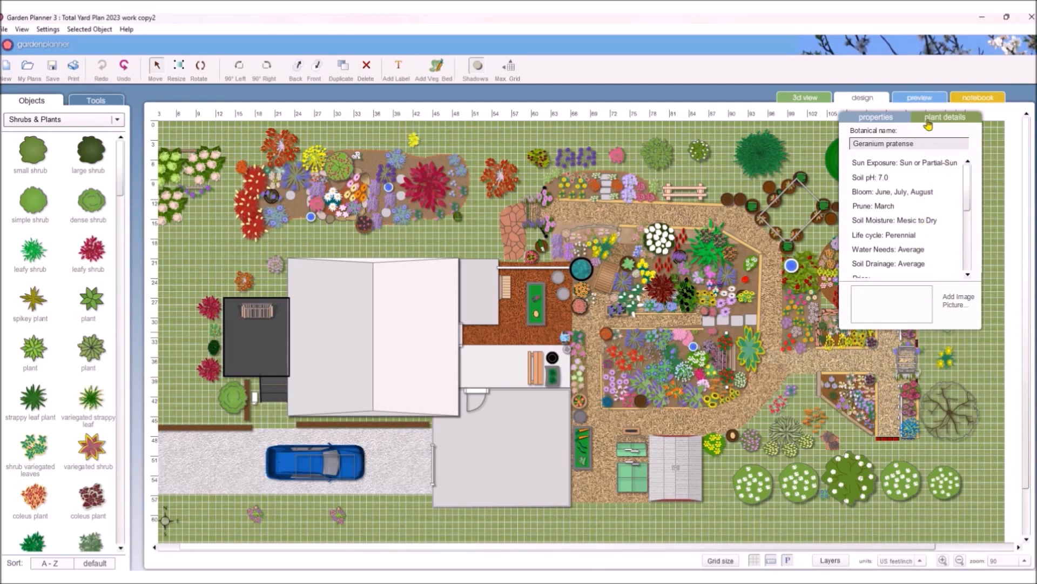
pyautogui.click(953, 303)
pyautogui.click(351, 238)
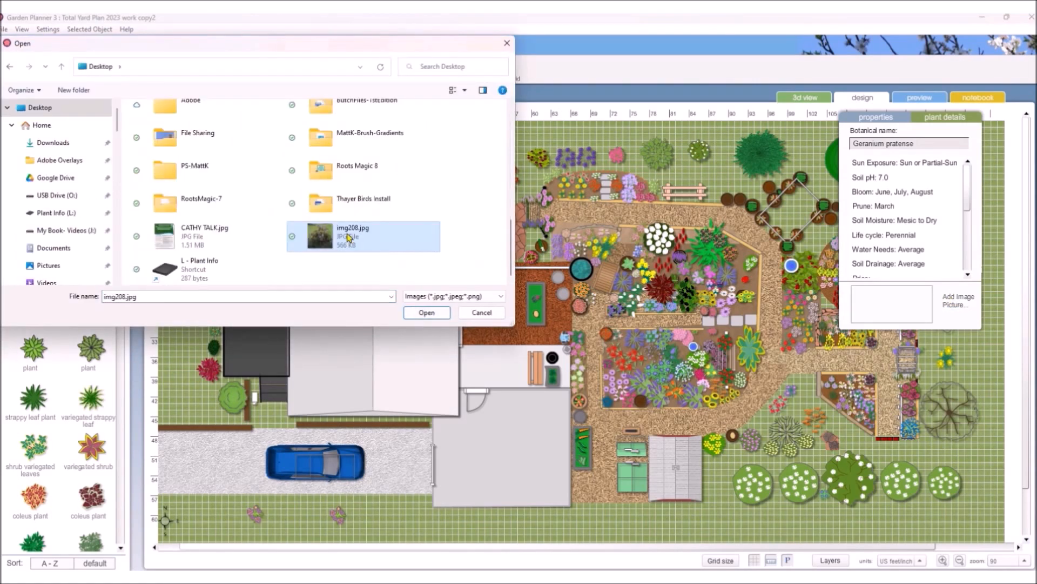
pyautogui.click(428, 314)
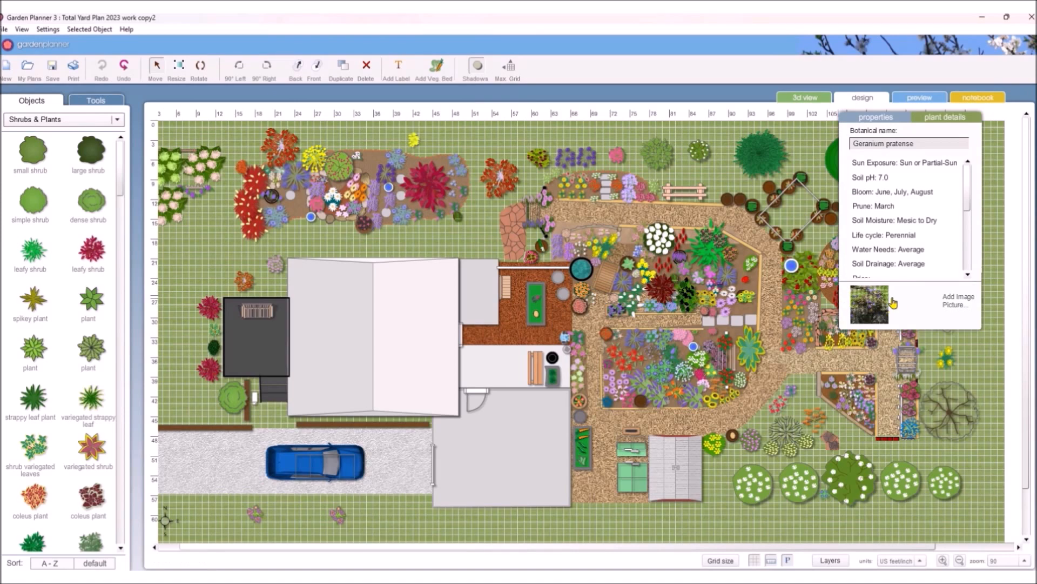
pyautogui.click(803, 143)
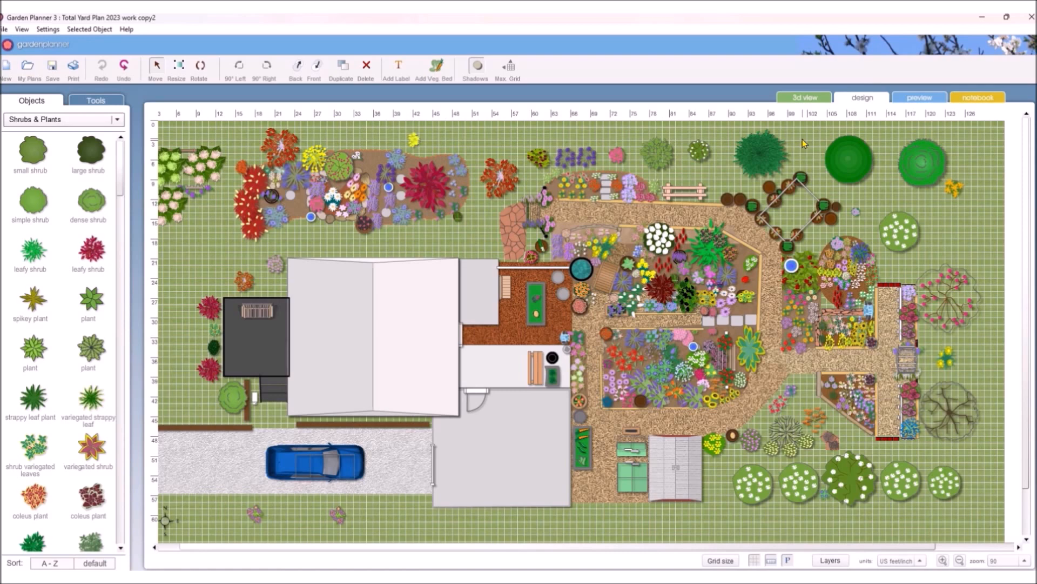
# Step: Review the hardy geranium's entries in the notebook's plant calendar and its picture and growing information in the plant details
pyautogui.click(984, 99)
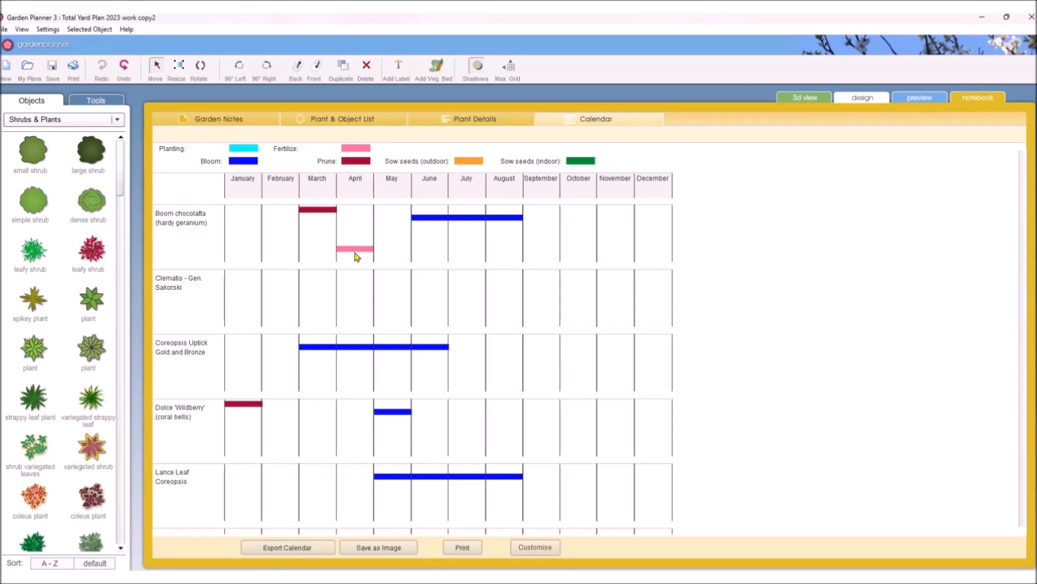
pyautogui.click(469, 122)
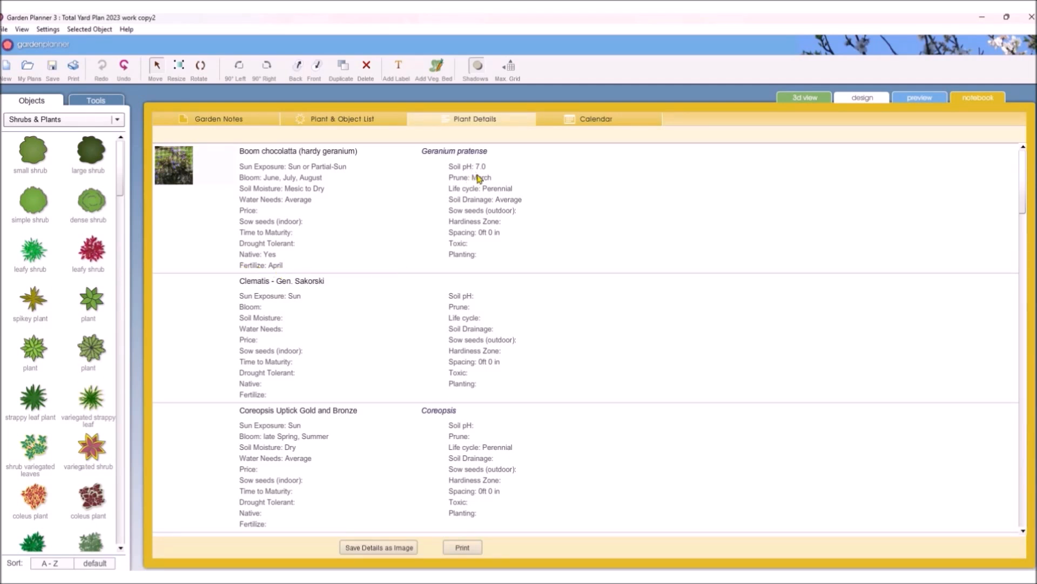
pyautogui.click(593, 124)
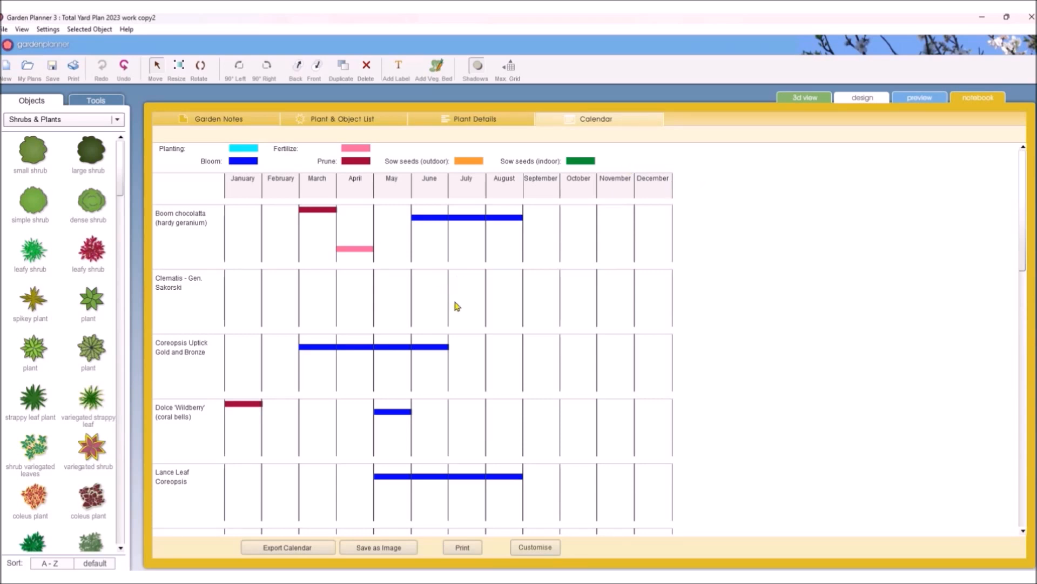
# Step: Read the full garden note for PW Invincibelle Mini Mauvette (Smooth Hydrangea) in the notebook and close it without changes
pyautogui.click(332, 118)
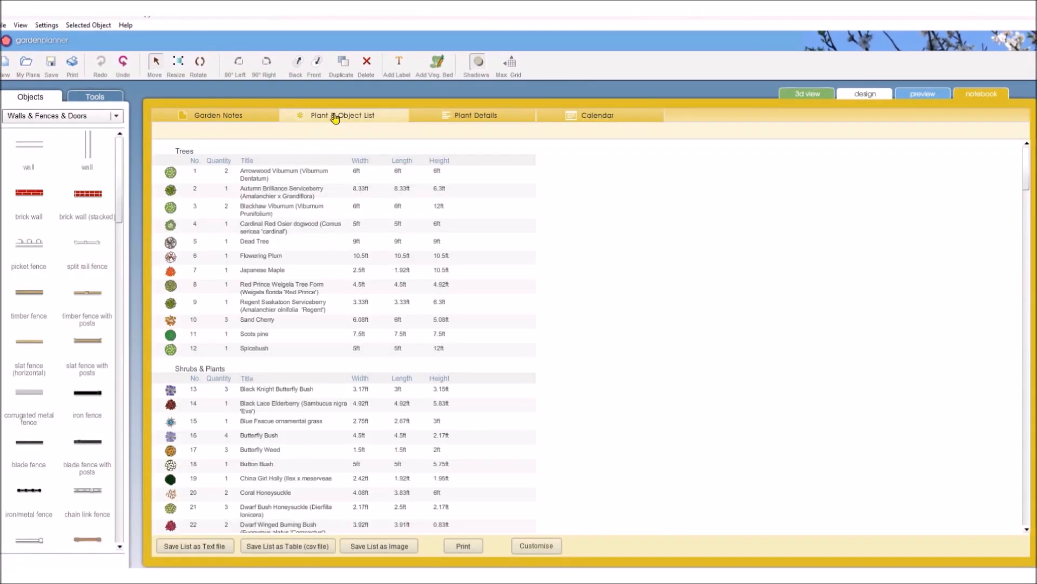
pyautogui.click(198, 119)
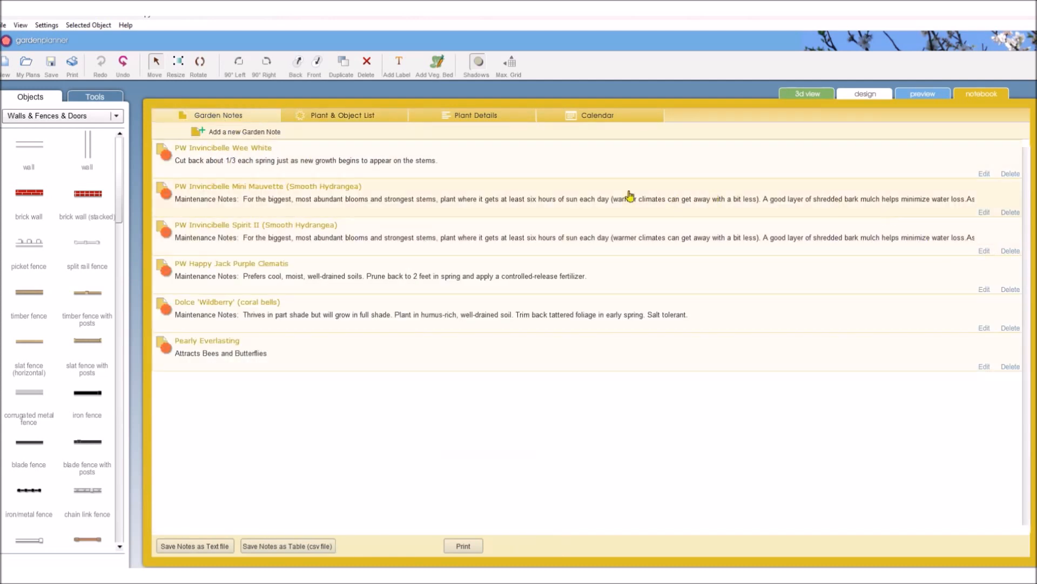
pyautogui.doubleClick(508, 203)
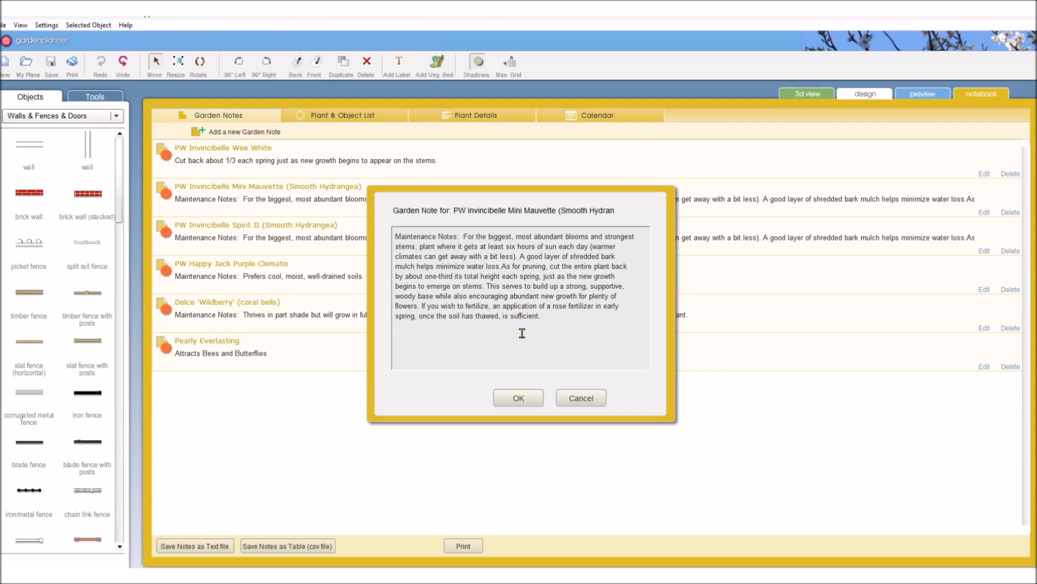
pyautogui.click(582, 399)
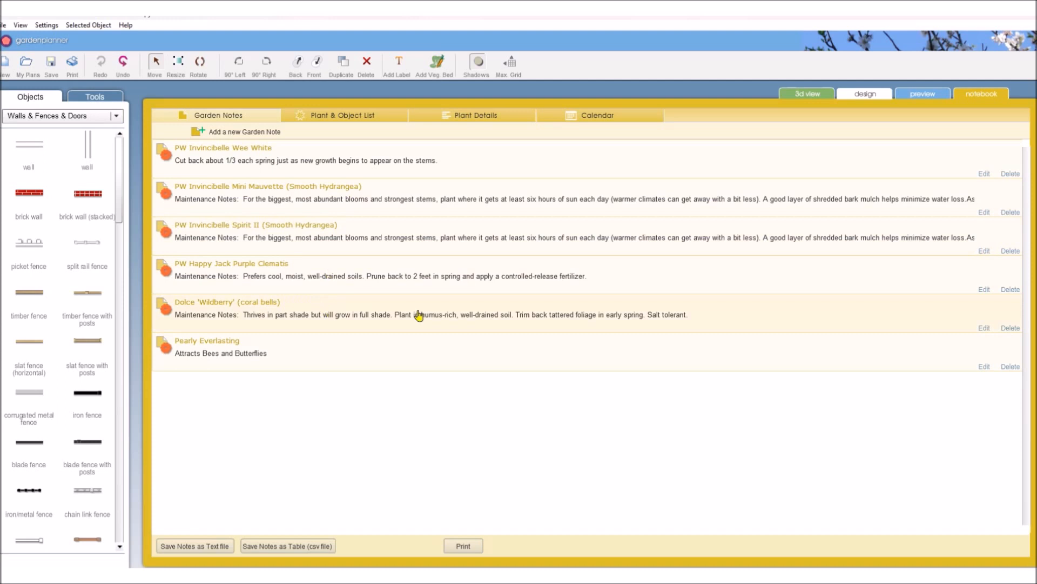
# Step: Look through the numbers, quantities and sizes of the trees and shrubs in the notebook's plant and object list
pyautogui.click(348, 122)
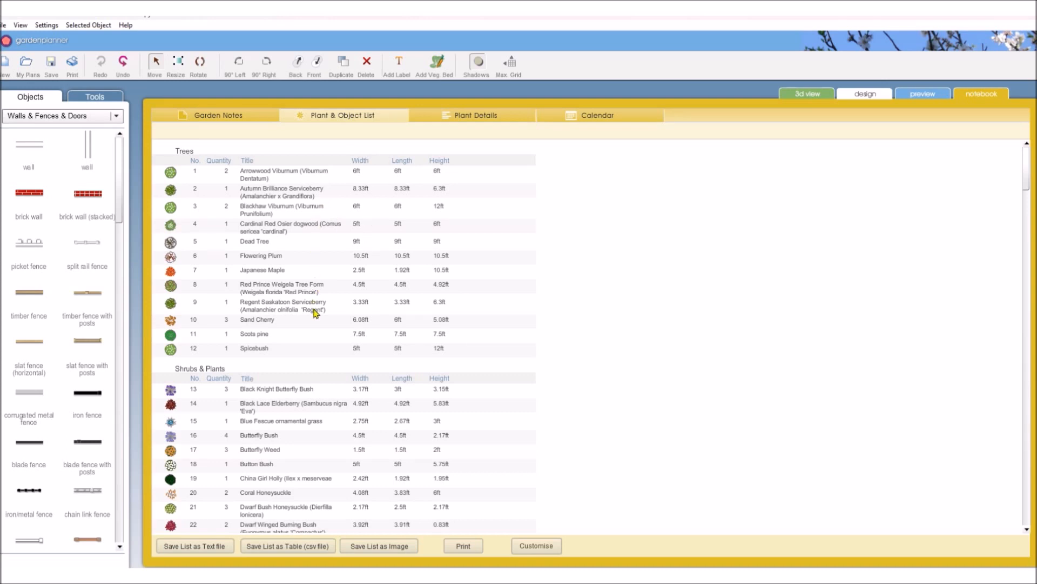
pyautogui.scroll(-2, 315, 313)
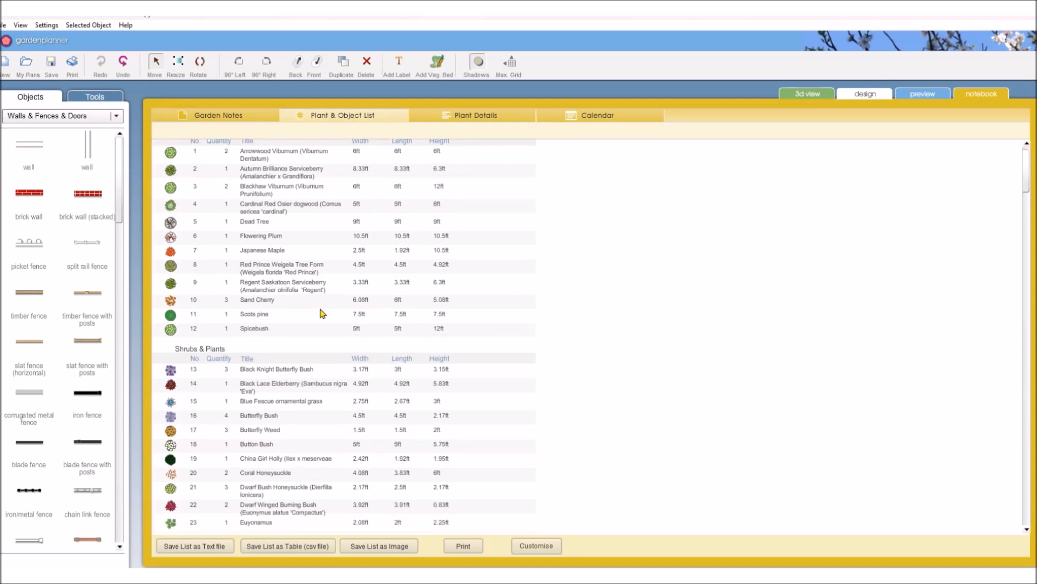
pyautogui.scroll(-10, 323, 313)
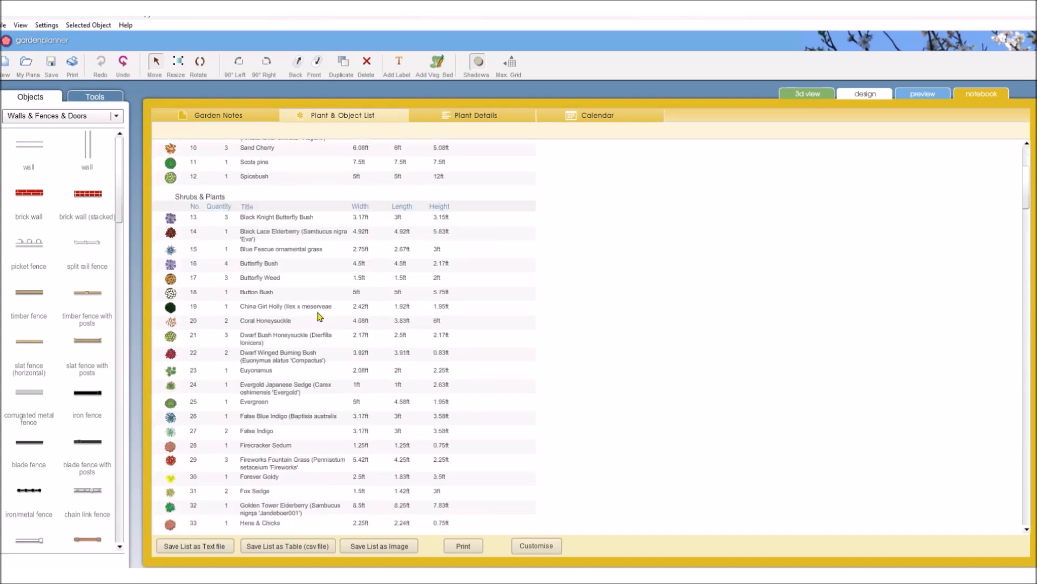
pyautogui.scroll(-2, 319, 316)
pyautogui.scroll(9, 319, 317)
pyautogui.scroll(4, 318, 316)
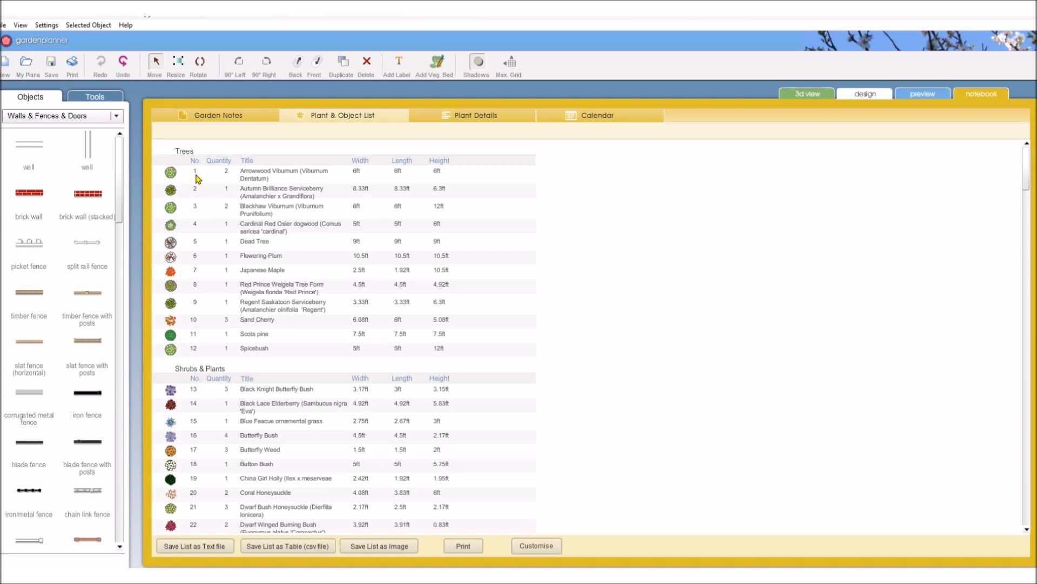
# Step: Open the plan's print preview and show numbers next to the plants
pyautogui.click(918, 94)
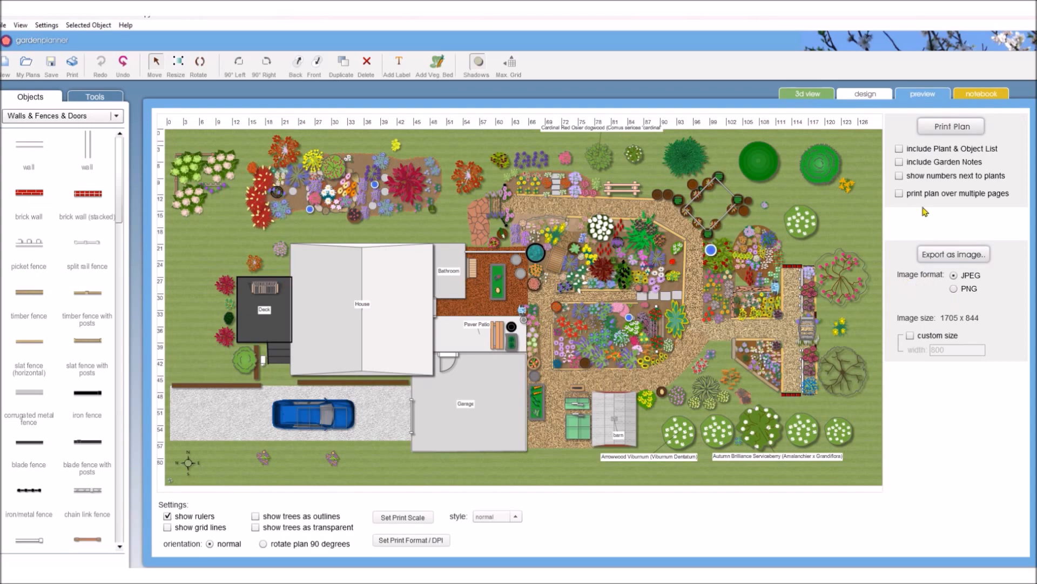
pyautogui.click(899, 176)
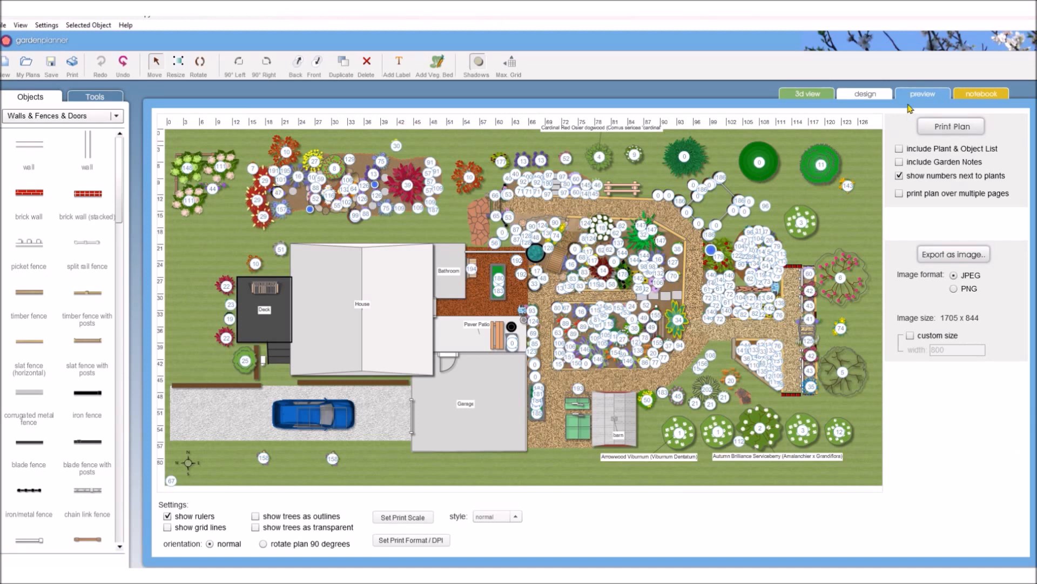
# Step: Return to the notebook's plant and object list and examine the numbered flowers and shrubs that match the plan's plant numbers
pyautogui.click(964, 94)
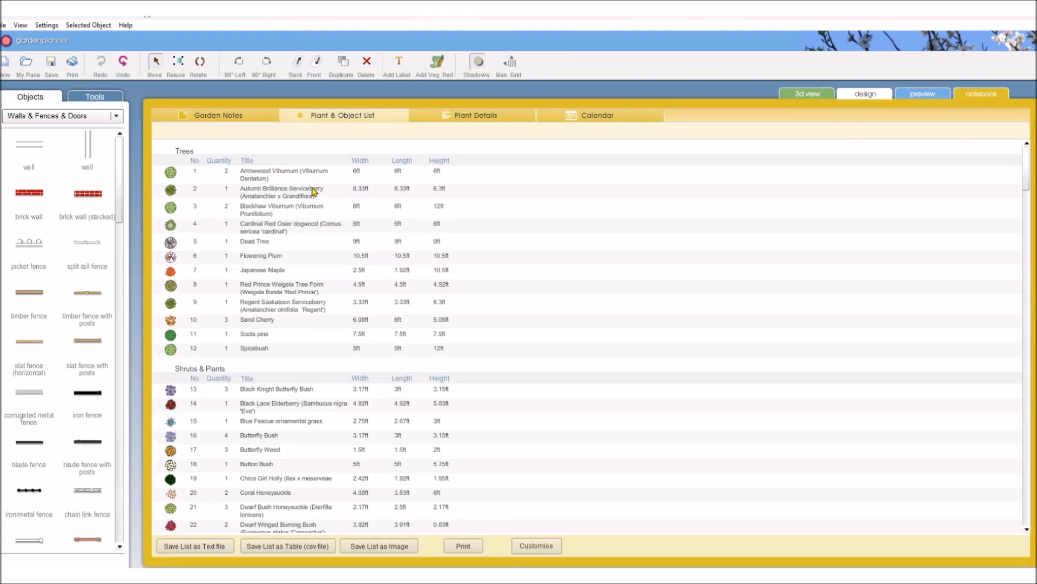
pyautogui.scroll(-3, 286, 253)
pyautogui.moveTo(1025, 192); pyautogui.dragTo(1000, 394)
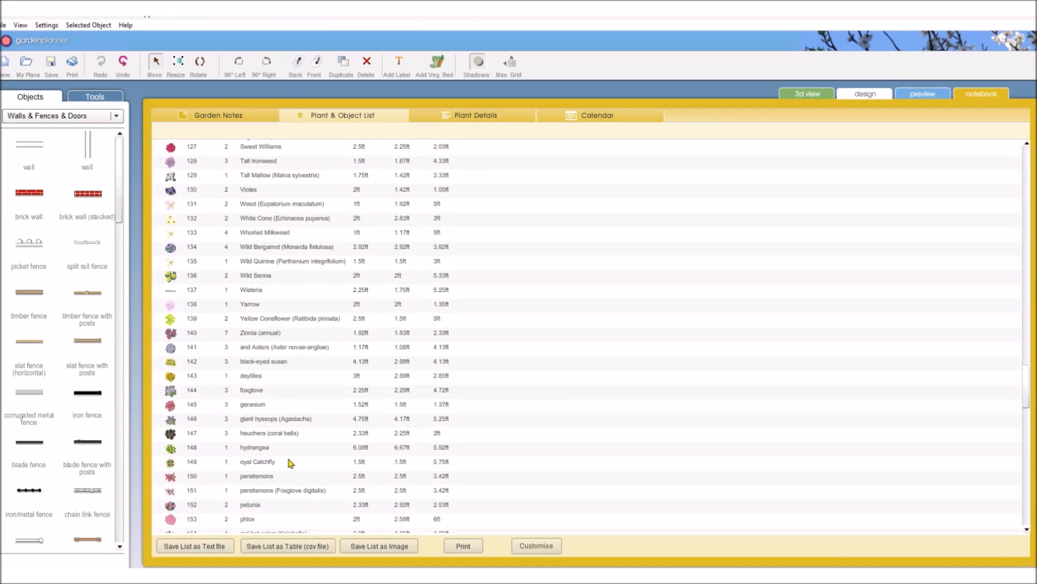
pyautogui.scroll(7, 299, 487)
pyautogui.scroll(8, 311, 500)
pyautogui.scroll(7, 311, 500)
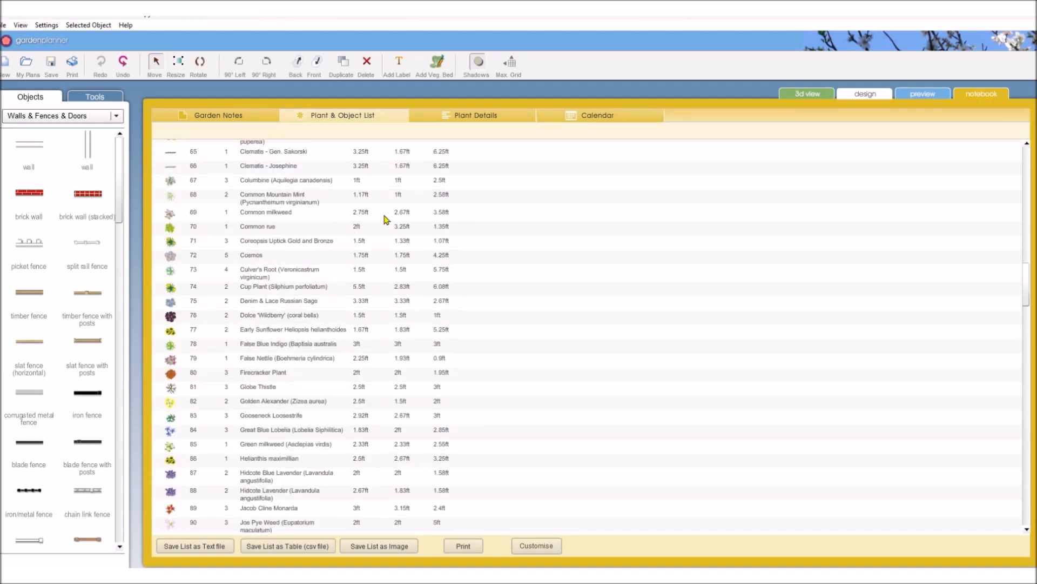
pyautogui.scroll(2, 380, 220)
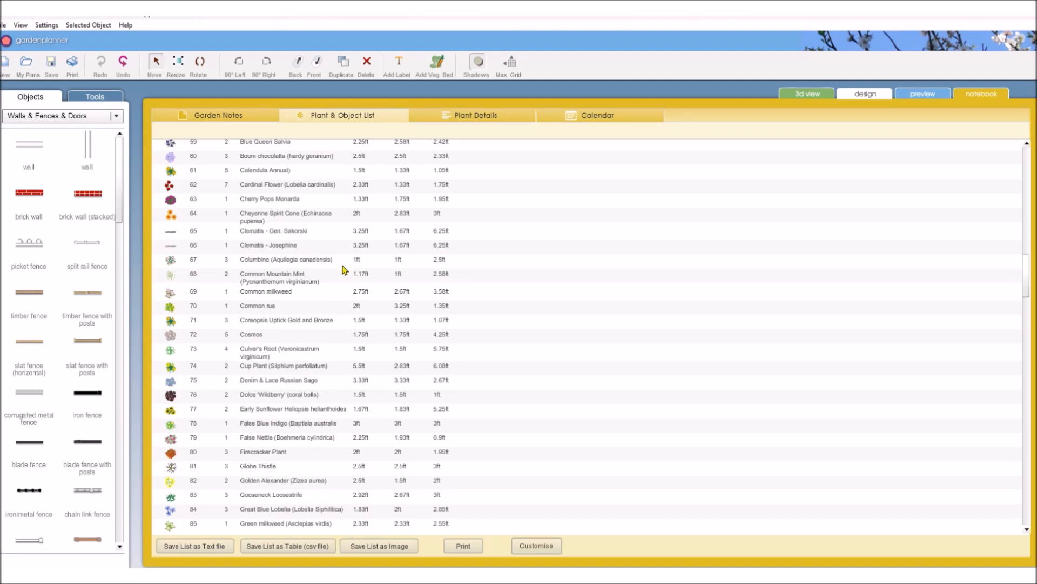
pyautogui.scroll(6, 331, 275)
pyautogui.scroll(3, 331, 275)
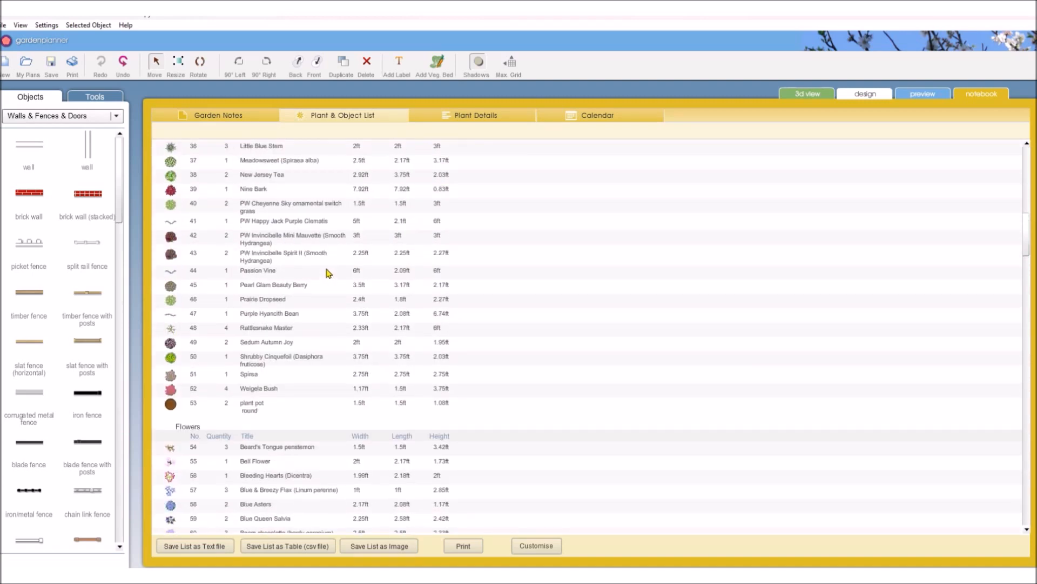